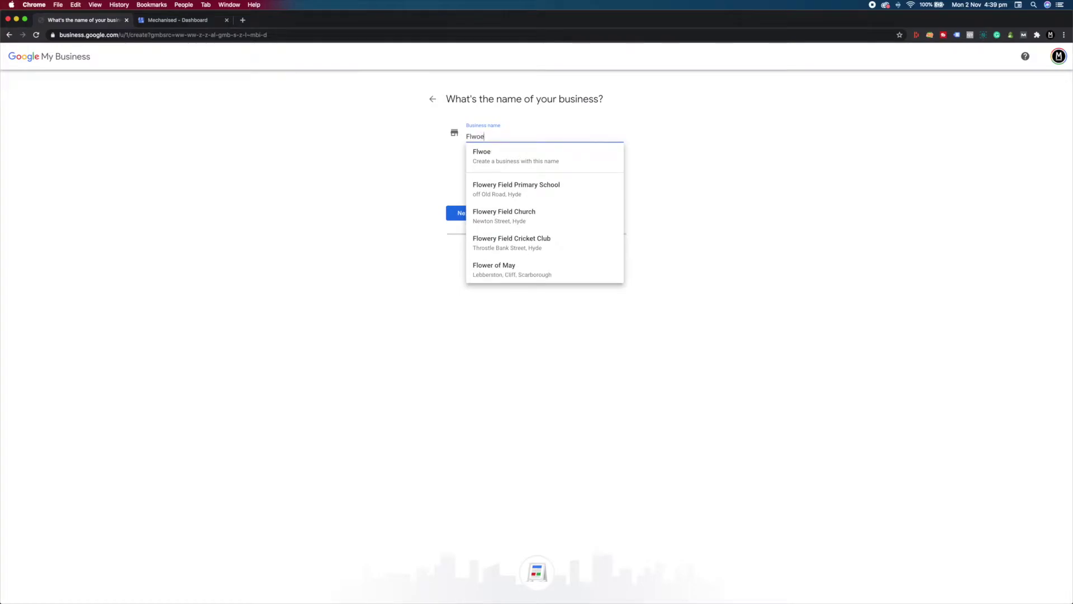
Name the new business Flower Shop Ltd.
text(ower S)
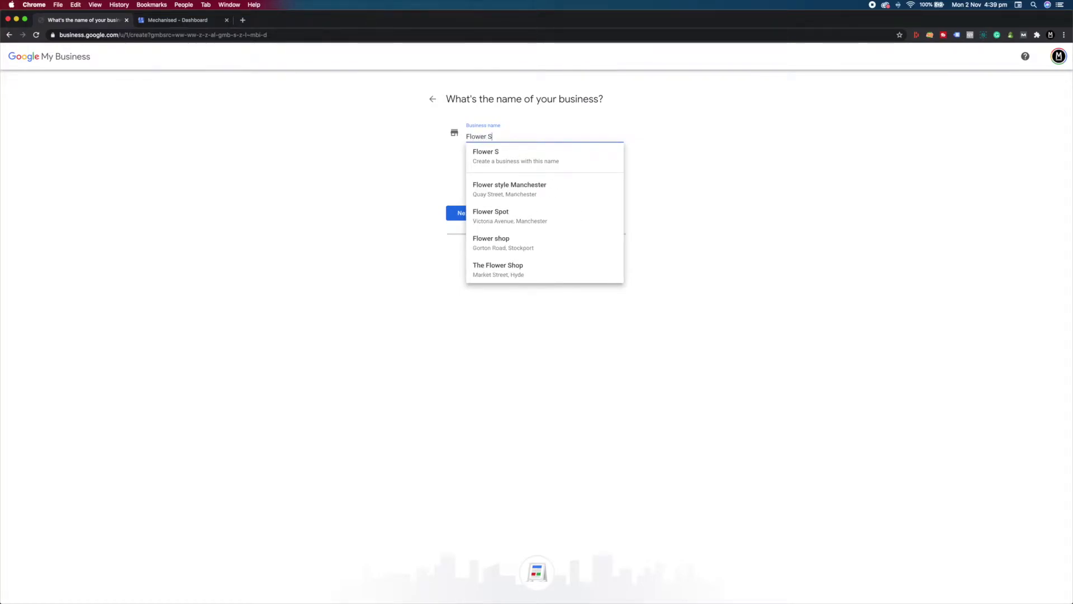
text(hop Ltd)
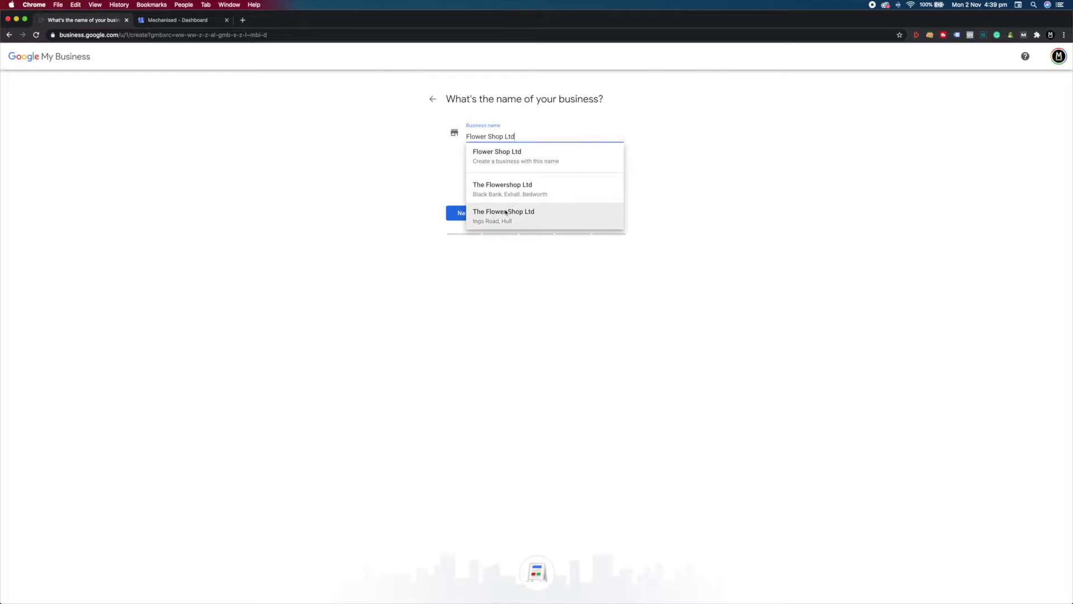
click(423, 167)
click(463, 216)
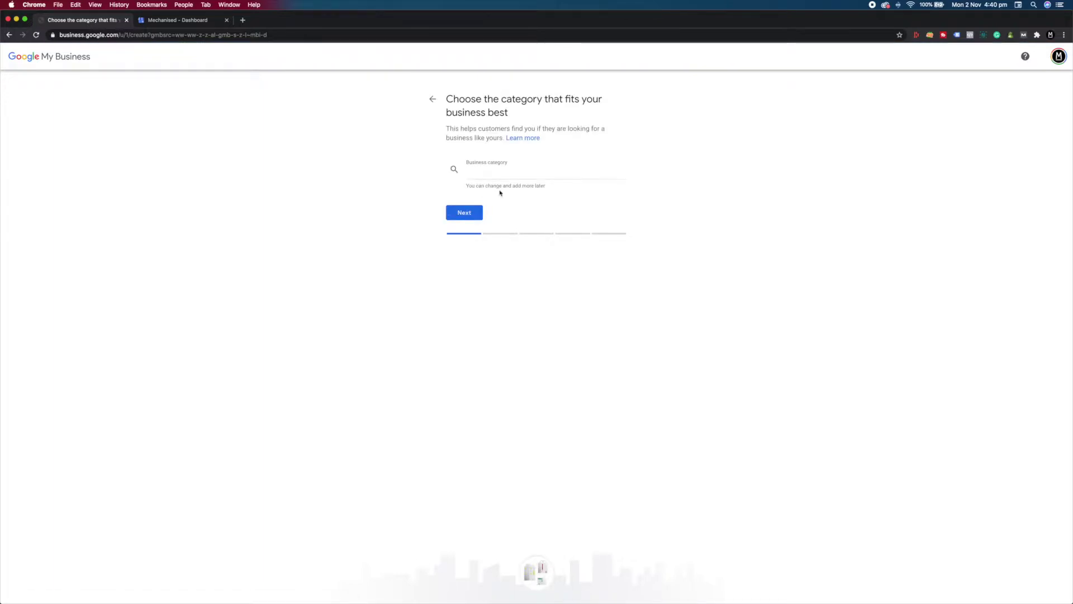
Set Flower delivery as the category and confirm customers can visit a location.
click(499, 175)
text(f)
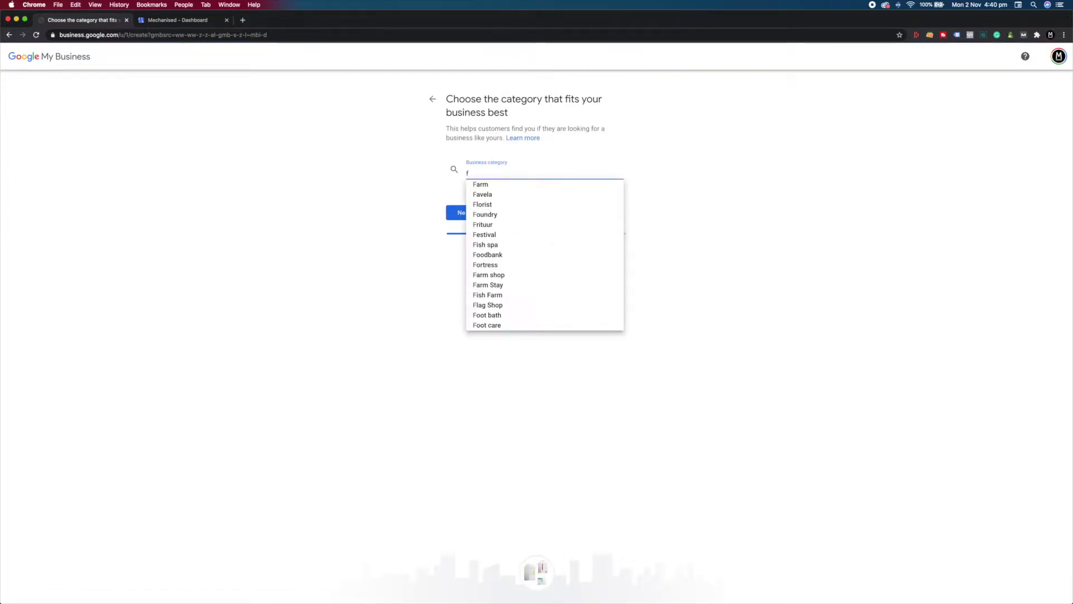
text(lower delivery)
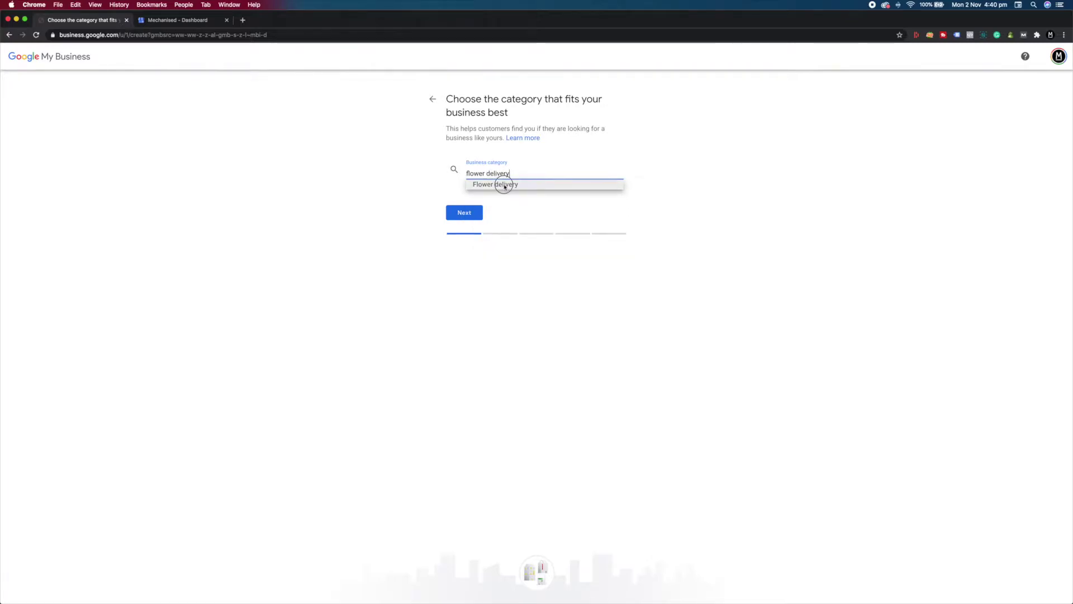
click(497, 185)
click(468, 214)
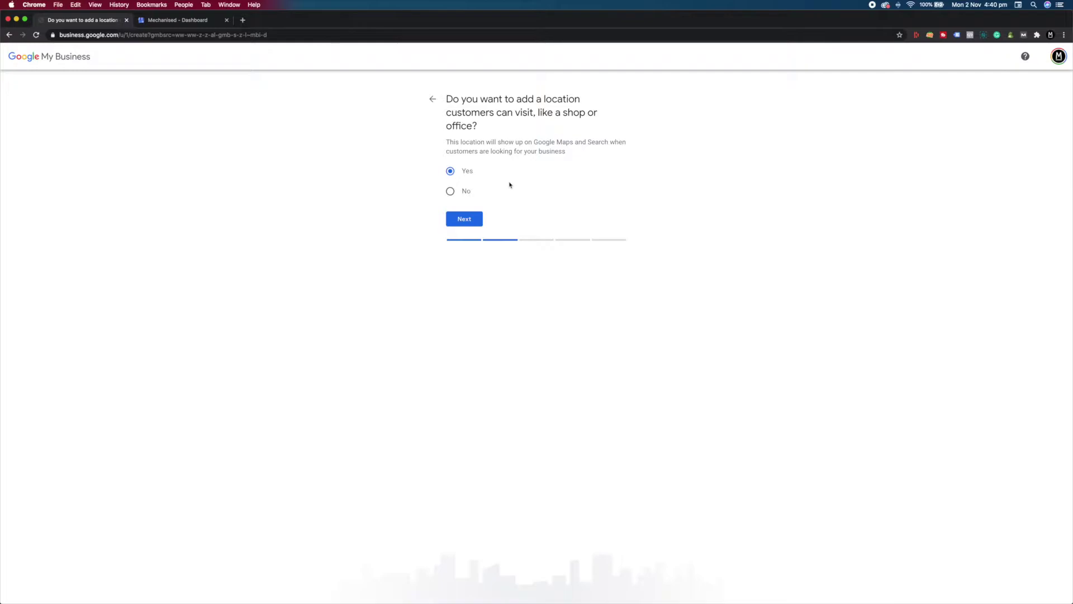
click(471, 222)
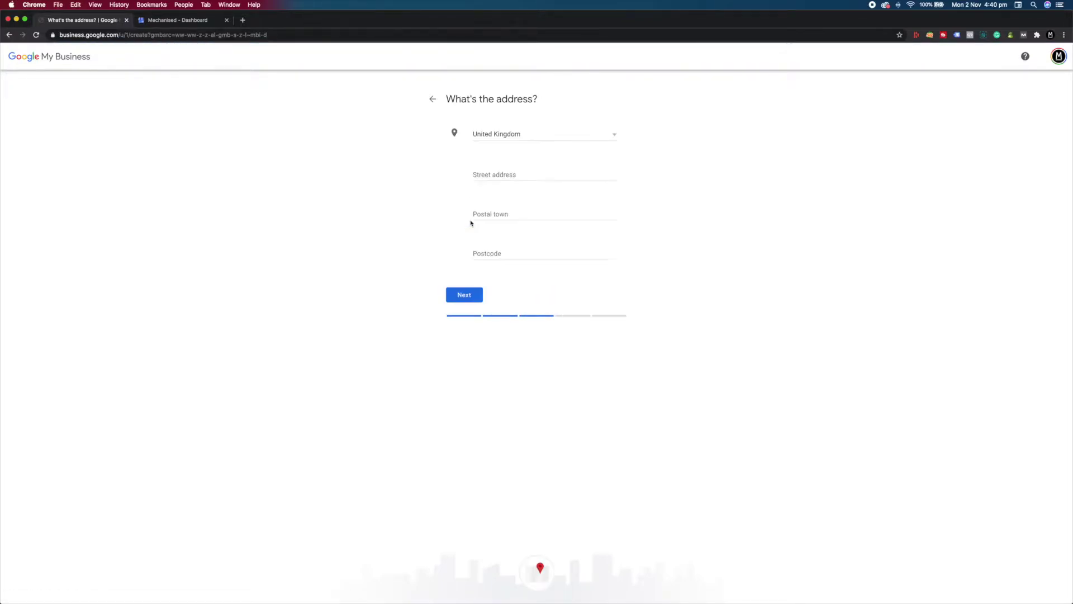
Enter the shop's street address, postal town and postcode, and submit them.
click(499, 172)
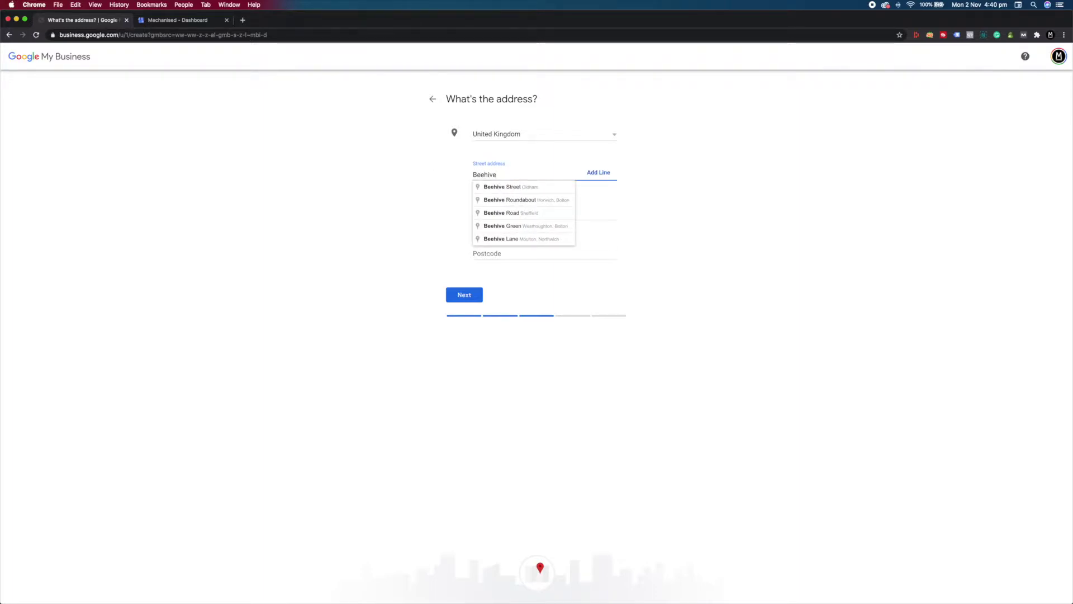
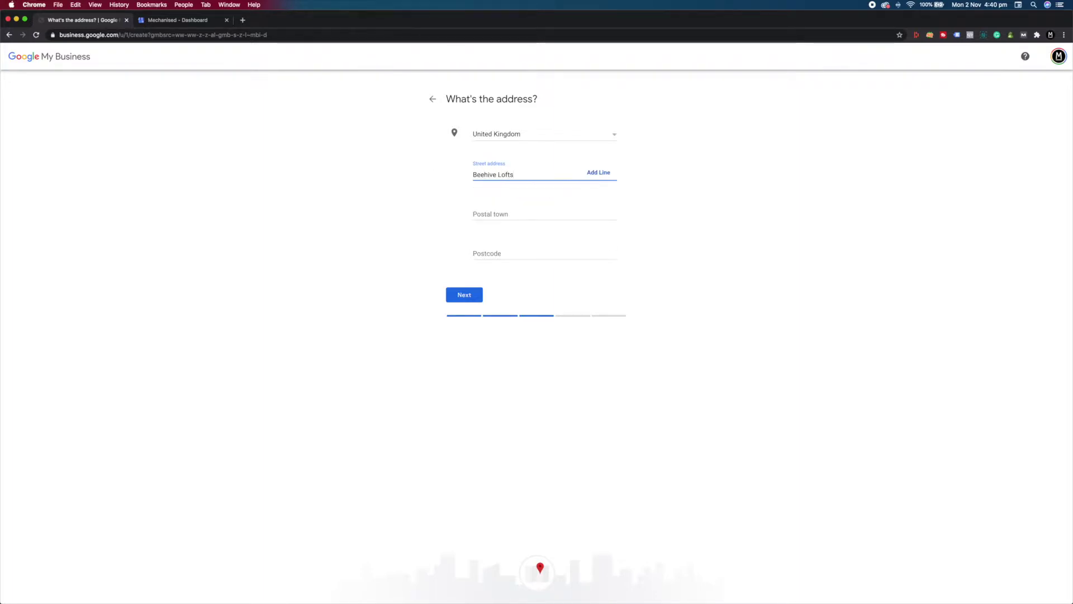
key(Tab)
key(Tab)
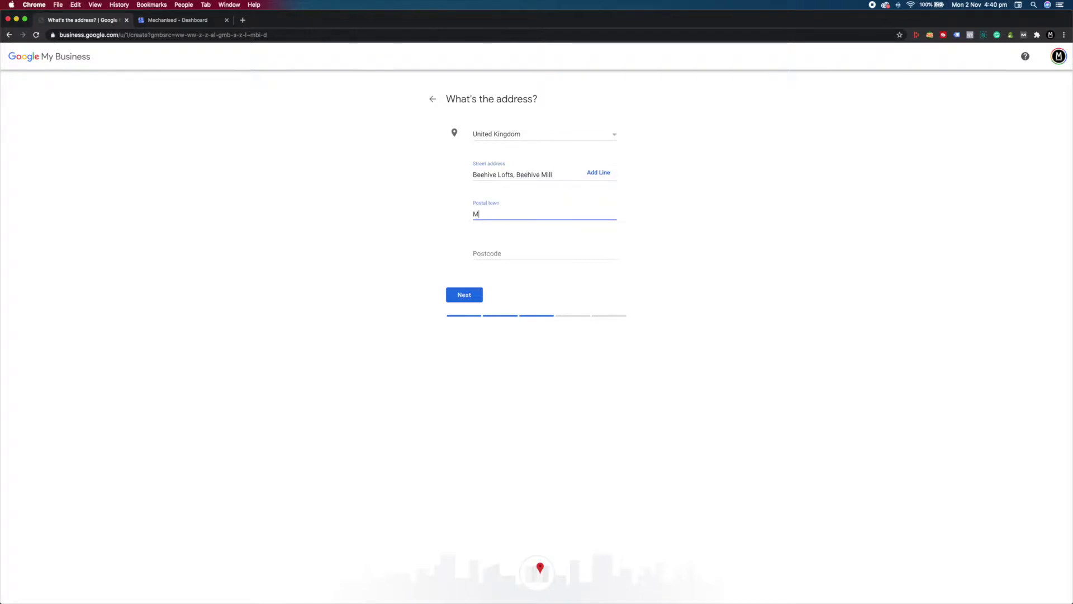
key(Tab)
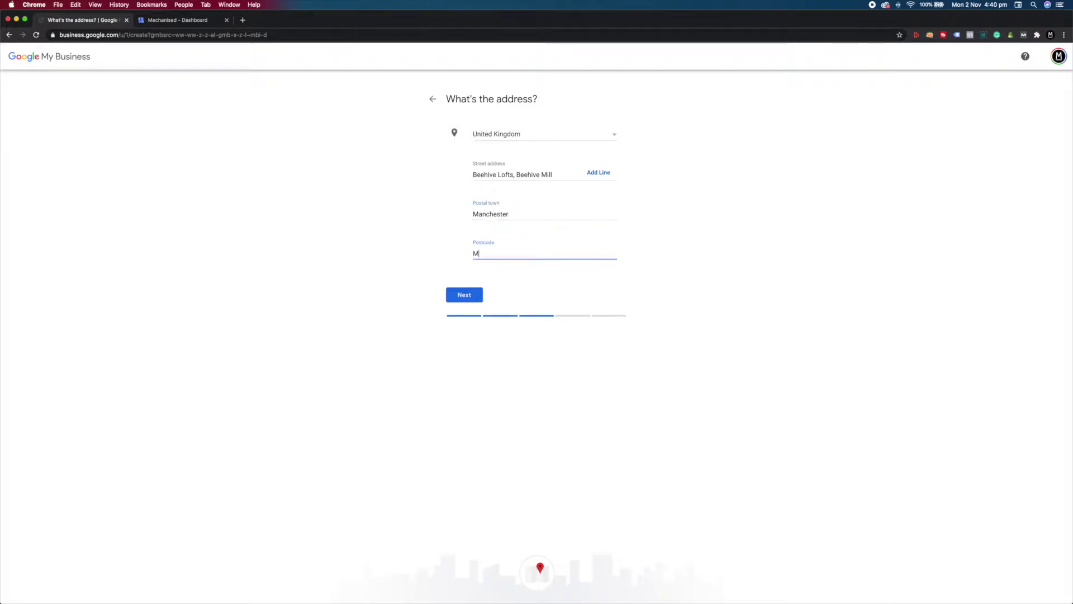
click(469, 295)
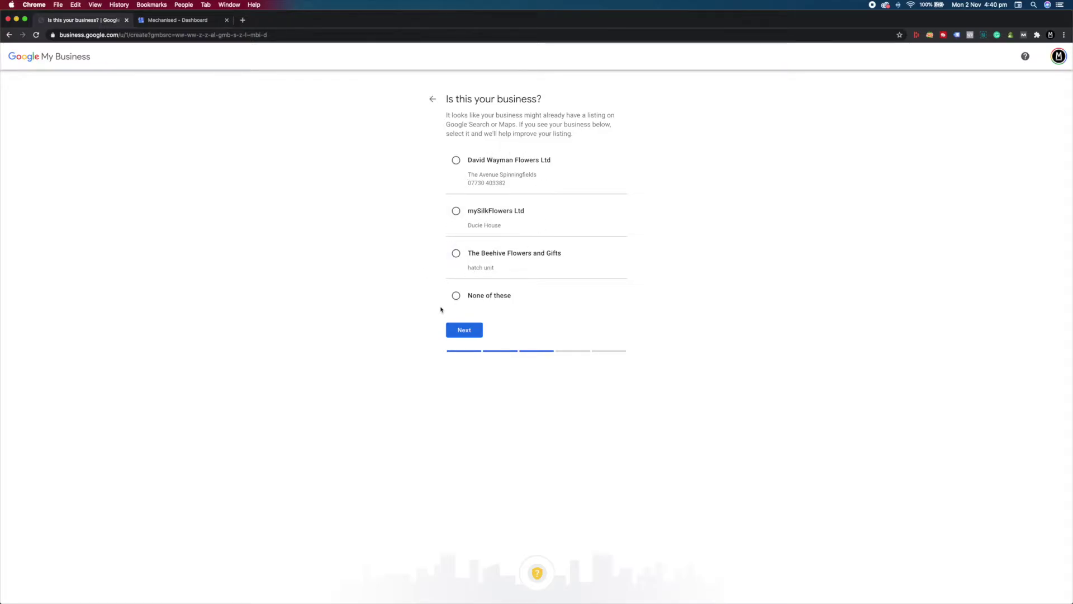
Mark it as a new business that also serves customers outside its location.
click(456, 295)
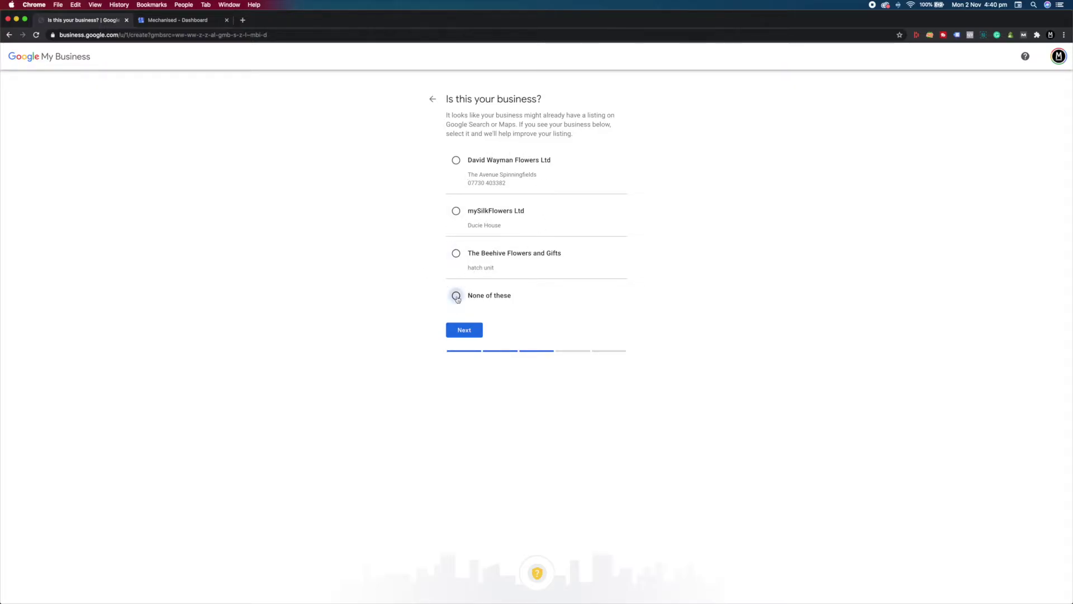
click(470, 331)
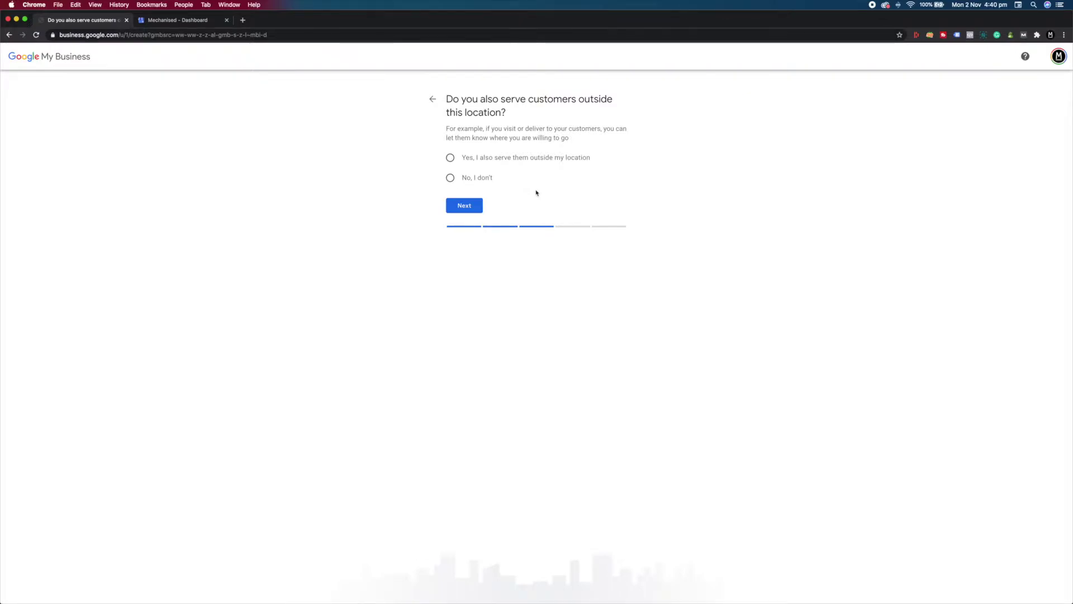
click(452, 159)
click(461, 206)
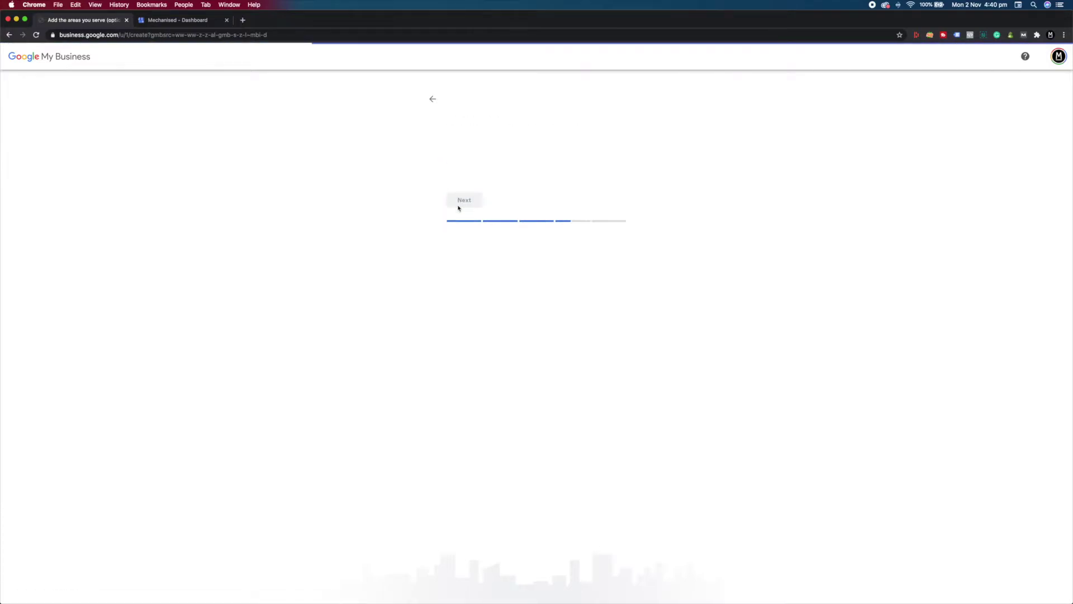
Add Greater Manchester as the service area and continue to contact details.
click(503, 161)
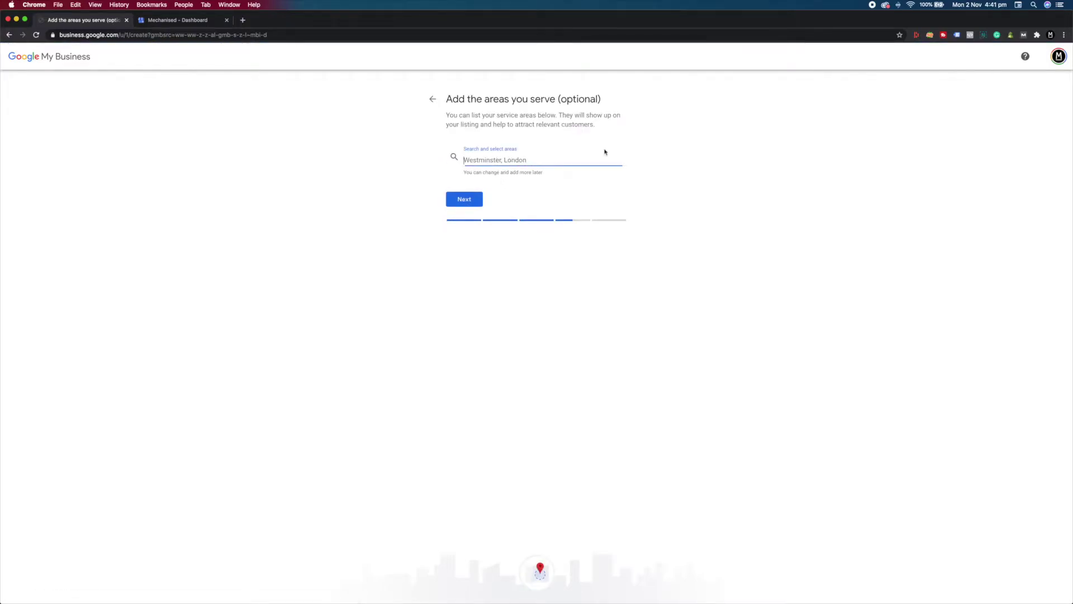
text(Greater )
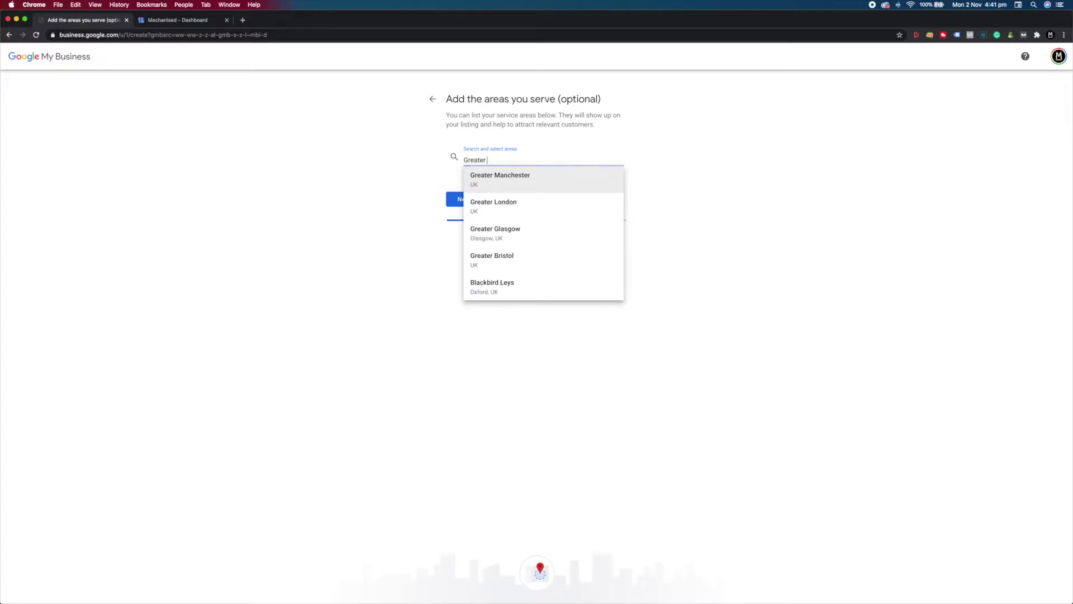
text(Manchester)
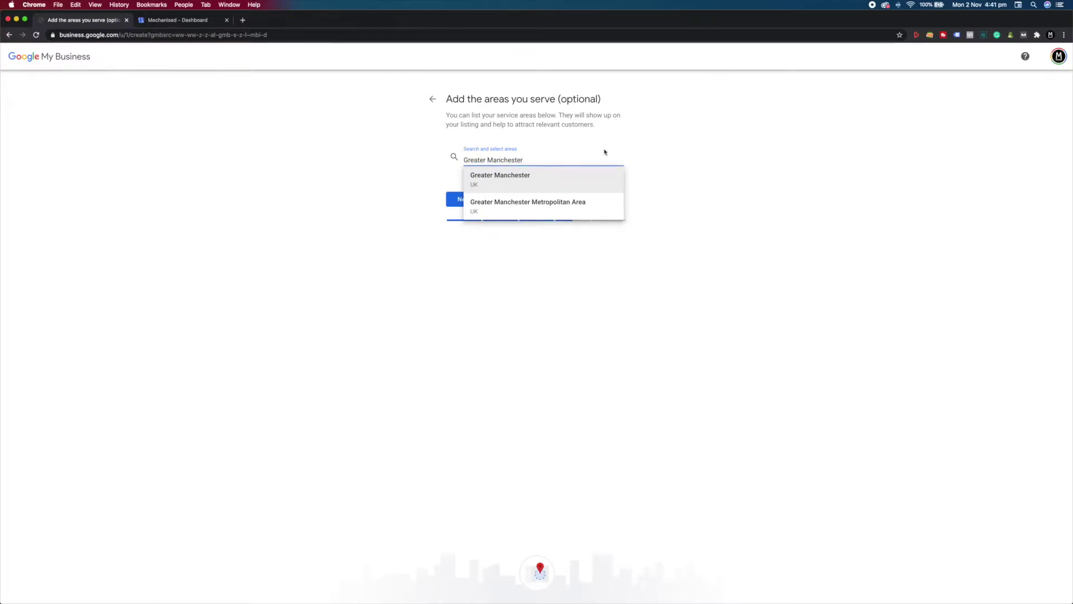
click(532, 181)
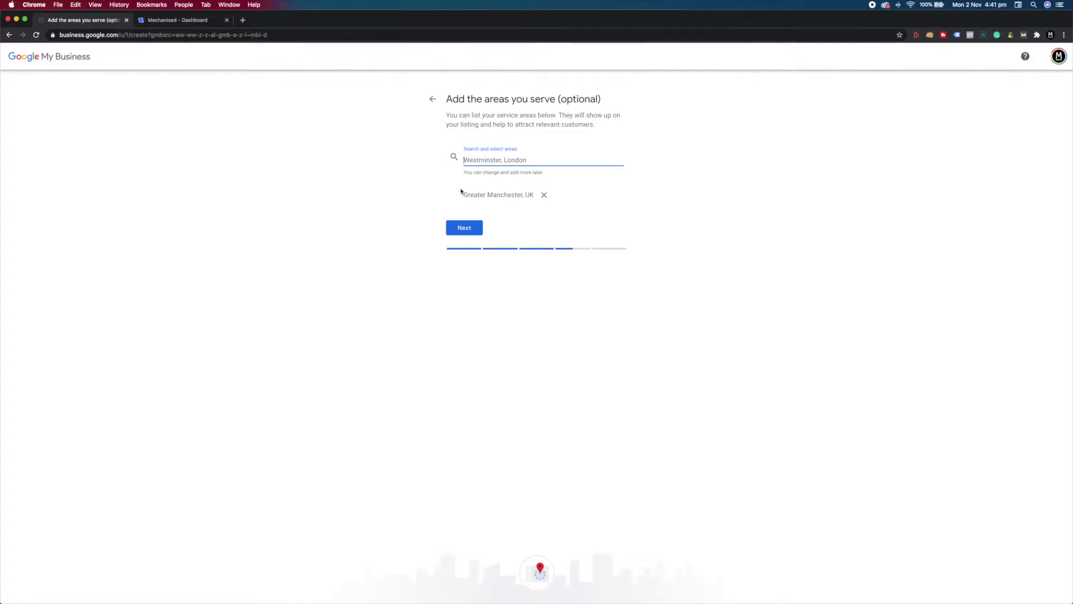
click(464, 228)
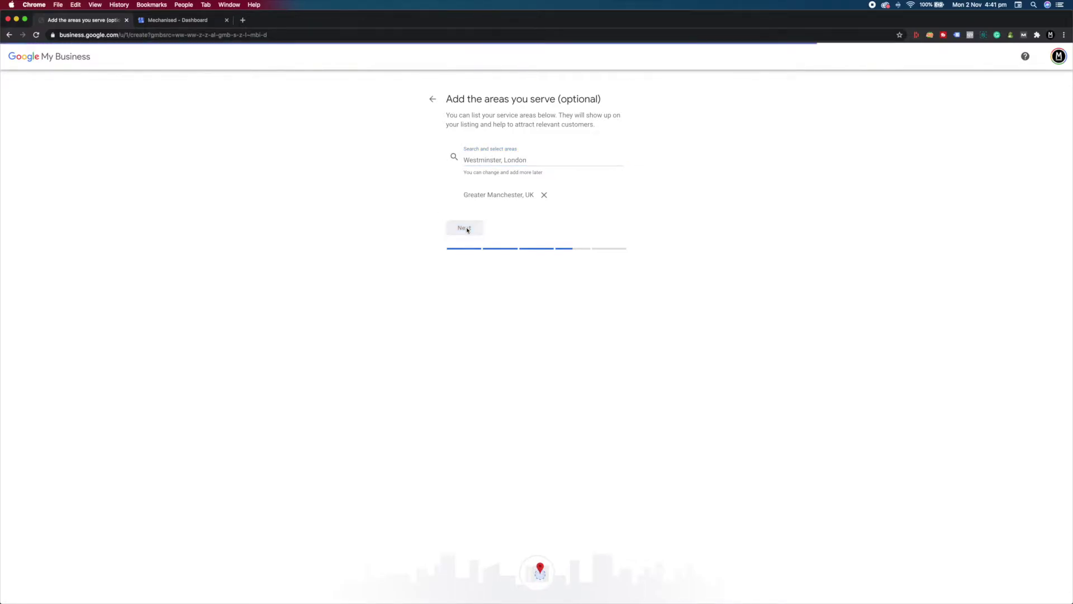
click(543, 168)
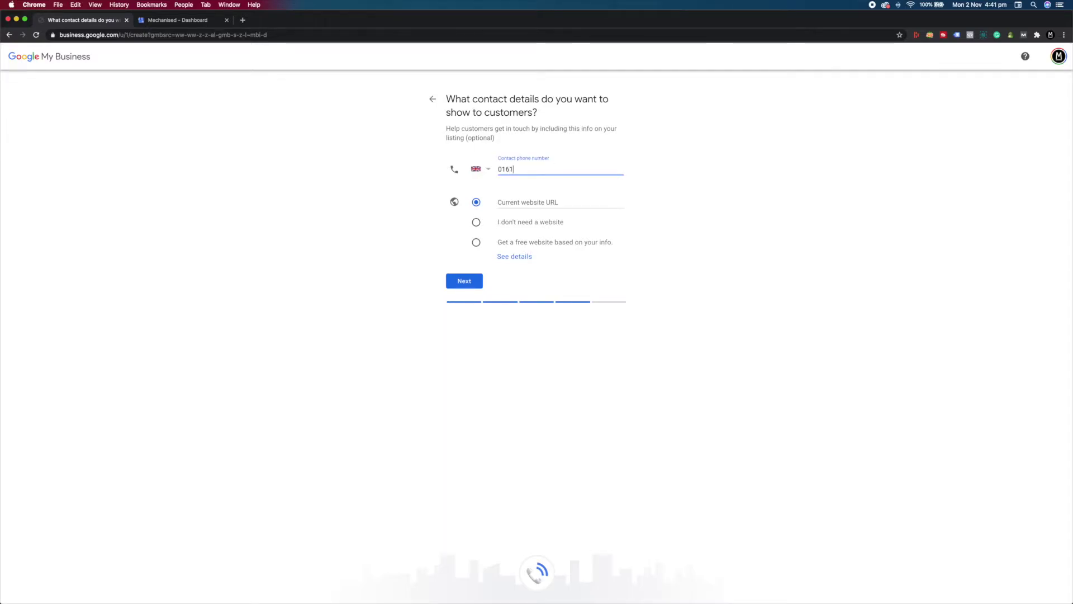
Enter the contact phone number and website mechanised.co.uk, then finish the listing setup.
click(551, 202)
text(mechanised.co.uk)
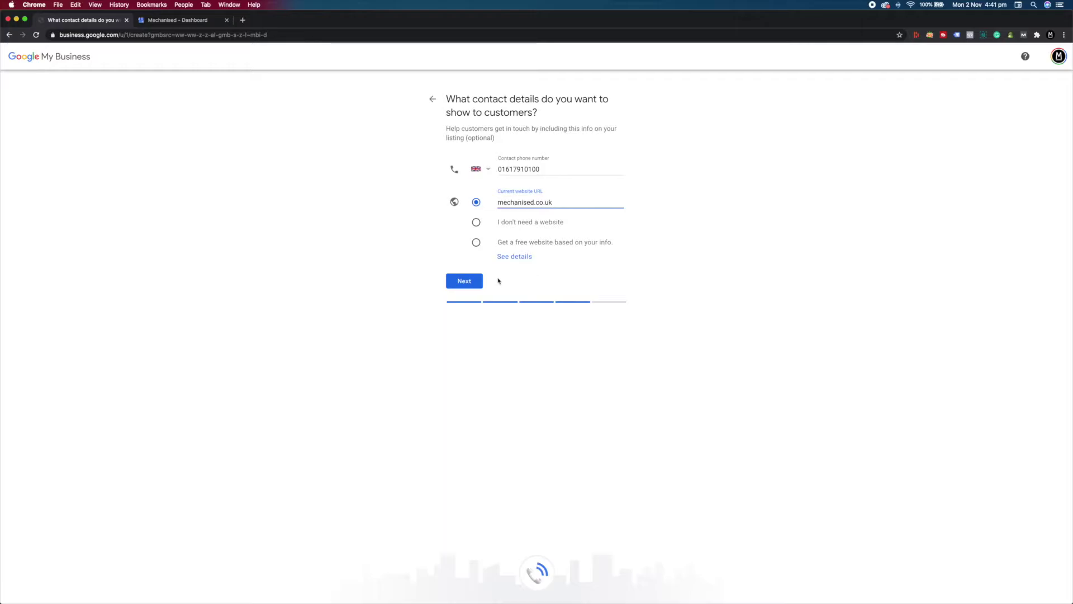
click(464, 280)
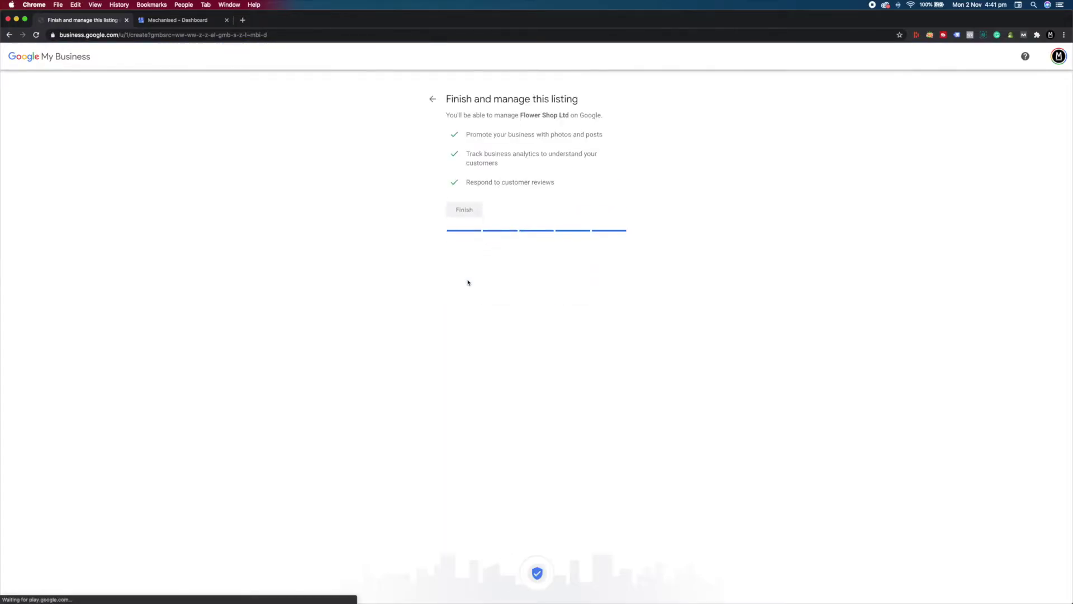
click(462, 209)
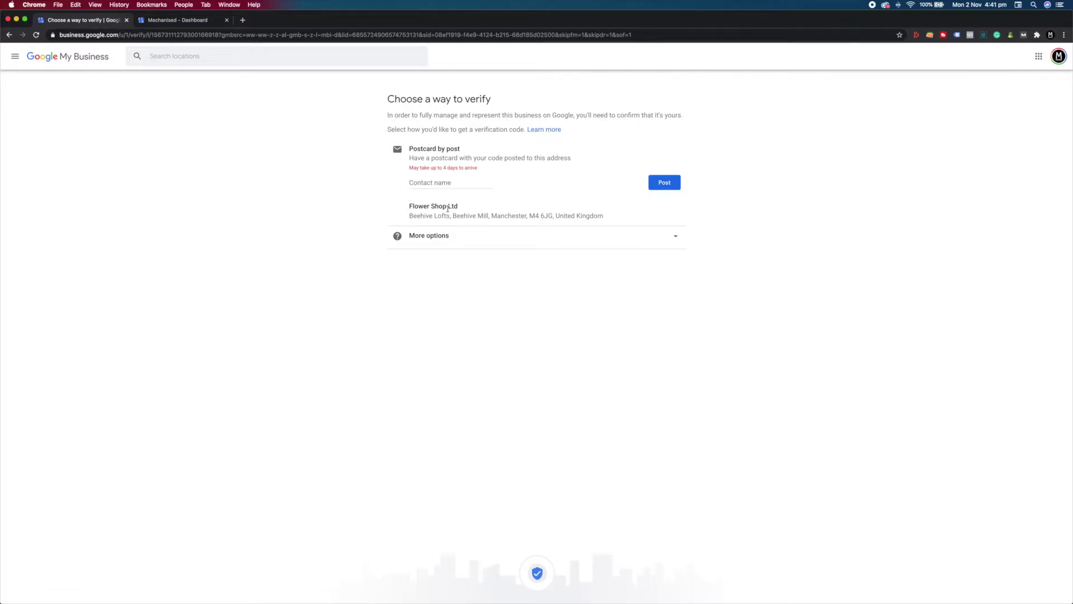
Enter the postcard contact name and choose to verify the listing later.
click(428, 182)
drag(410, 182, 461, 182)
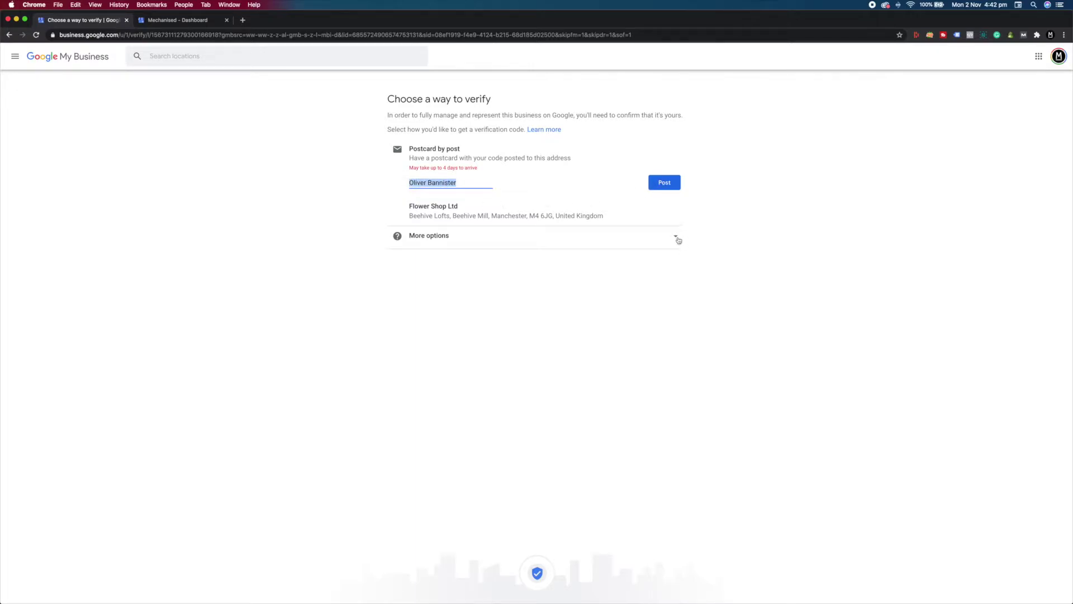
click(676, 237)
click(665, 243)
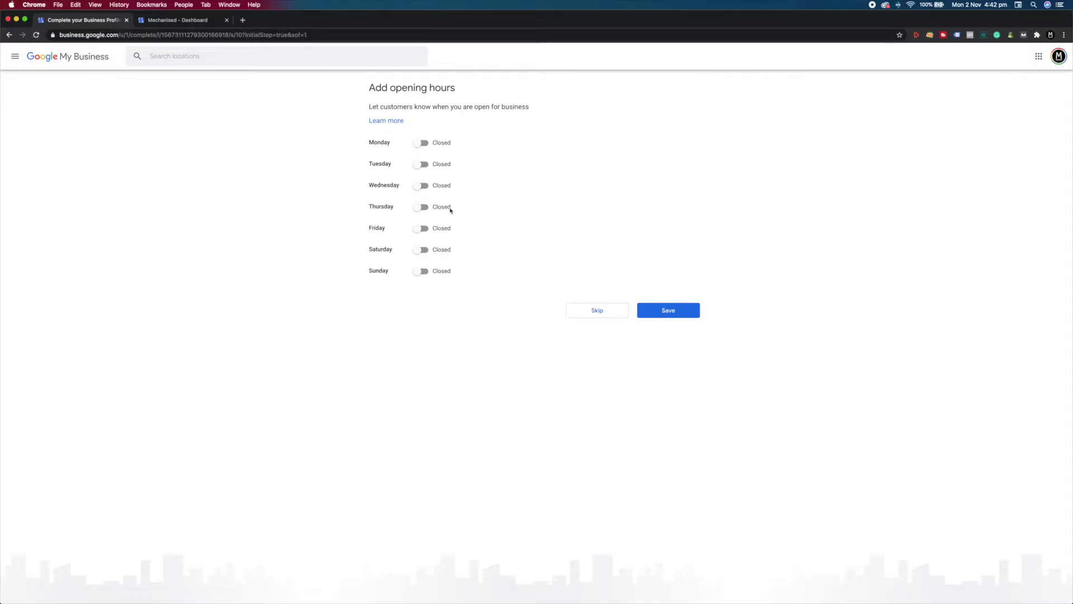
Mark Monday through Friday as open.
click(419, 144)
click(416, 166)
click(419, 186)
click(419, 207)
click(419, 228)
Set Monday to Friday to open 24 hours and save the opening hours.
click(479, 144)
click(474, 162)
click(474, 164)
click(472, 182)
click(472, 189)
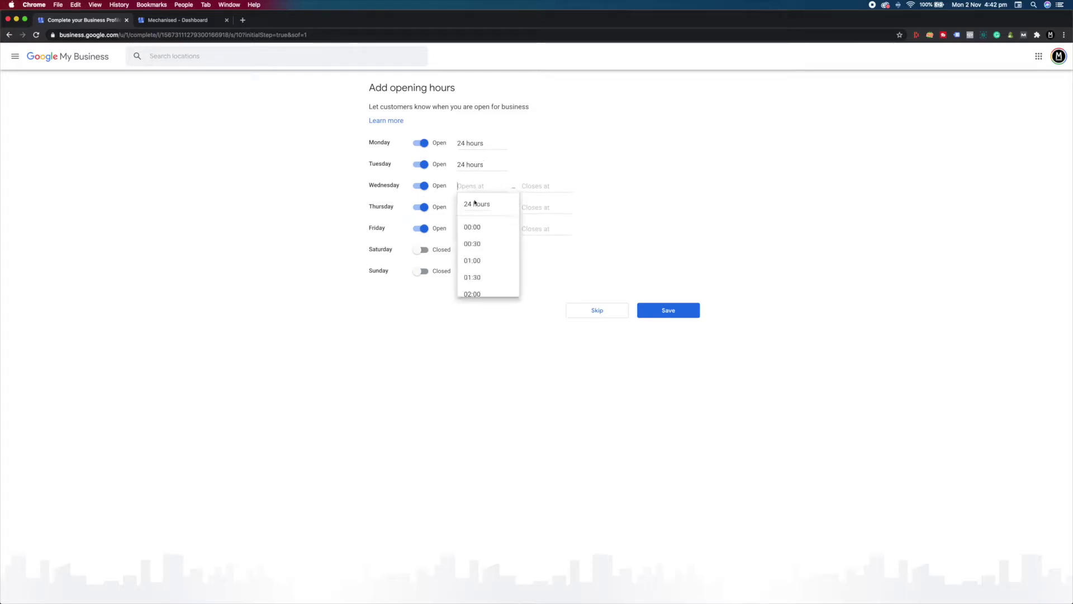
click(473, 204)
click(474, 207)
click(475, 224)
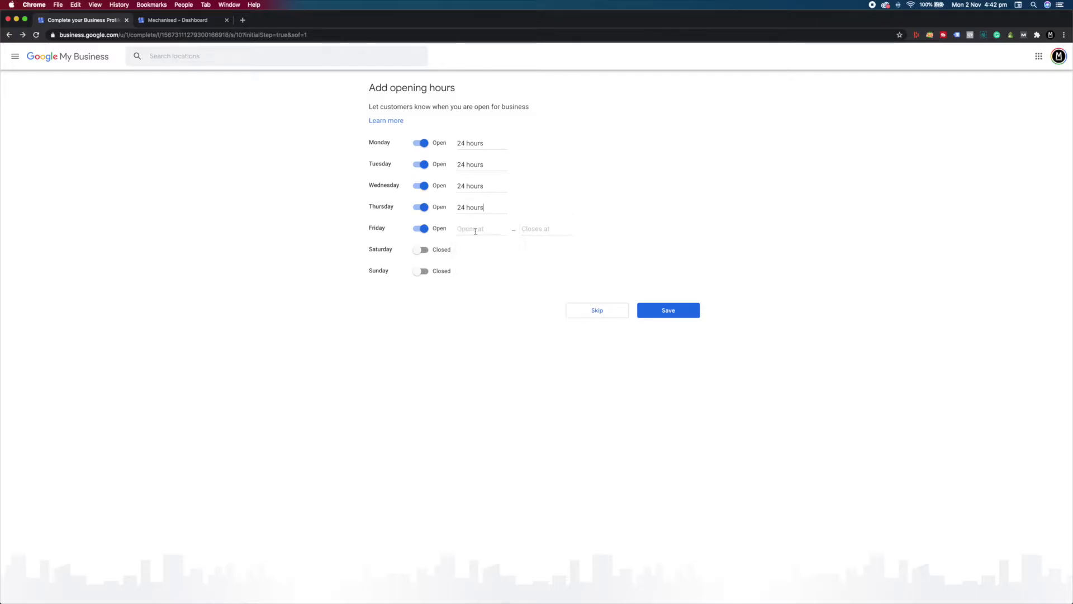
click(476, 232)
click(475, 247)
click(670, 309)
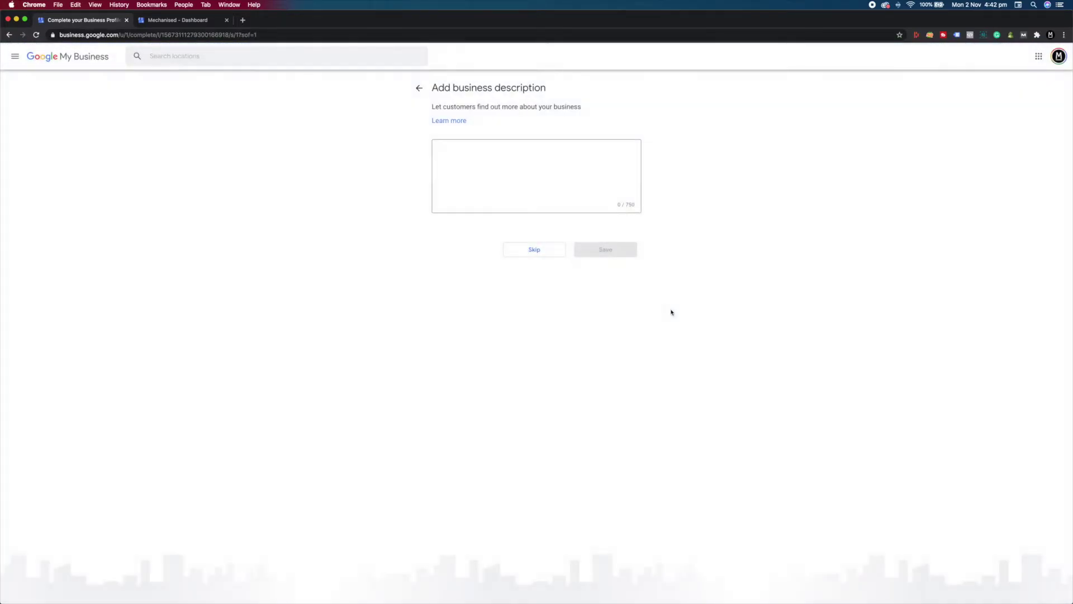
Save the description 'We deliver flowers in Greater Manchester', skip photos, and continue to the dashboard.
click(469, 154)
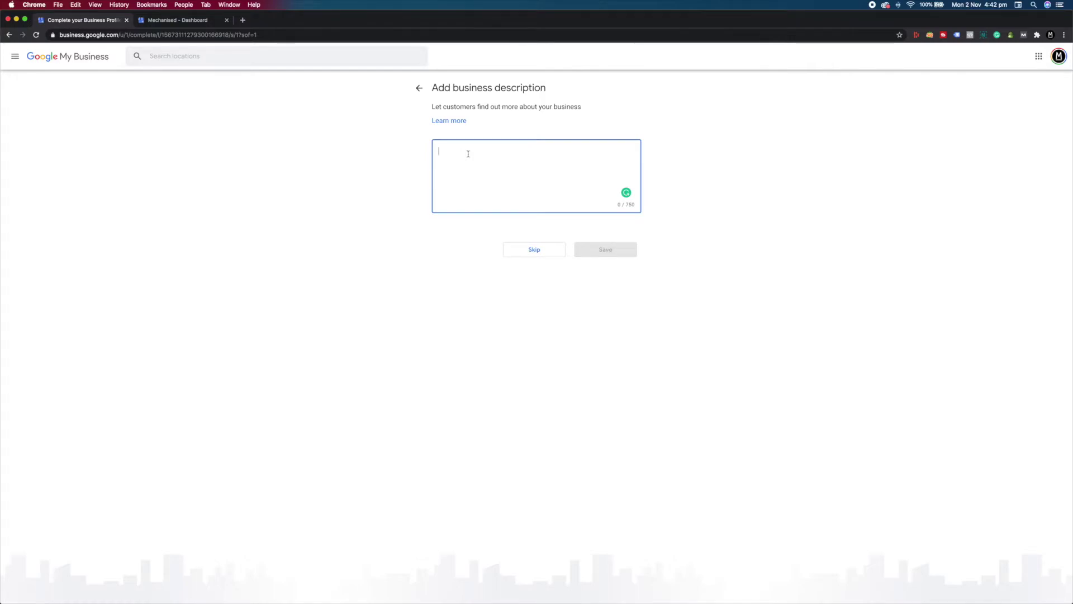
text(We deliv)
text(ery )
text(flower)
text(s in Gre)
text(ater Mancehste)
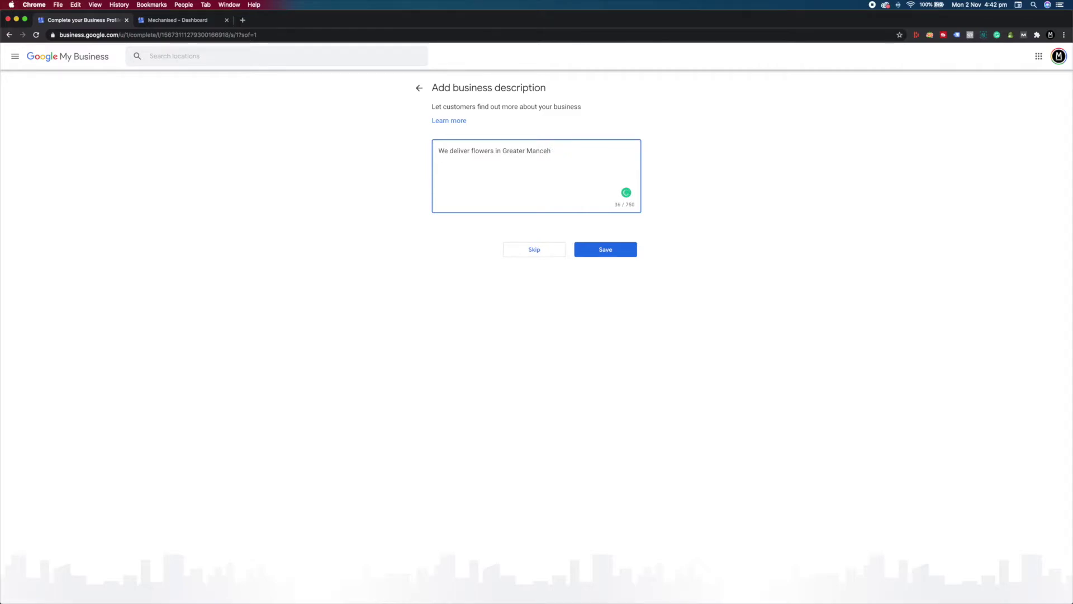
text(ester.)
click(585, 257)
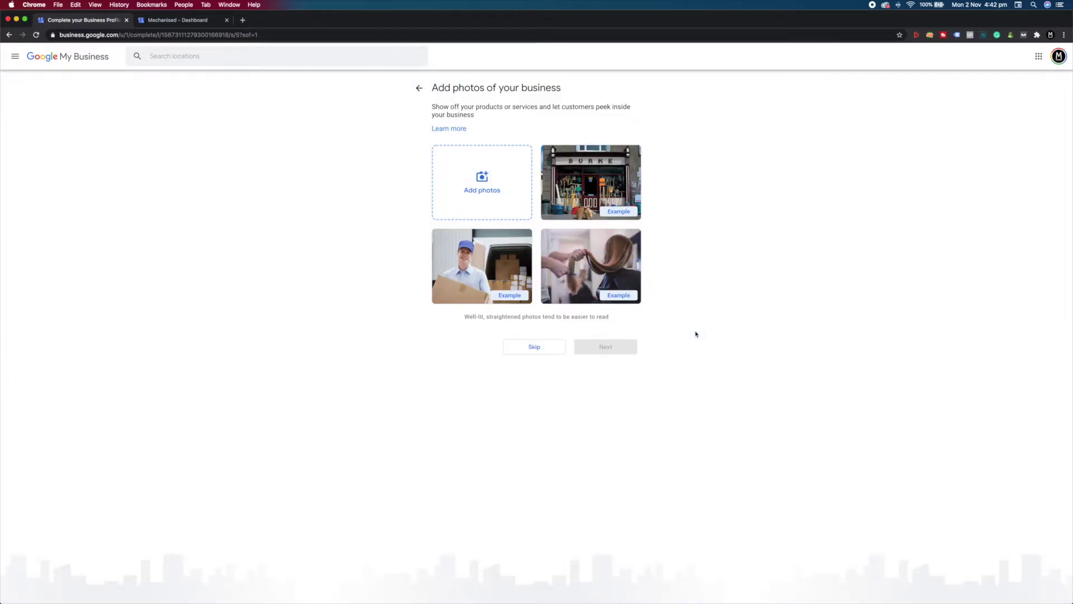
click(533, 347)
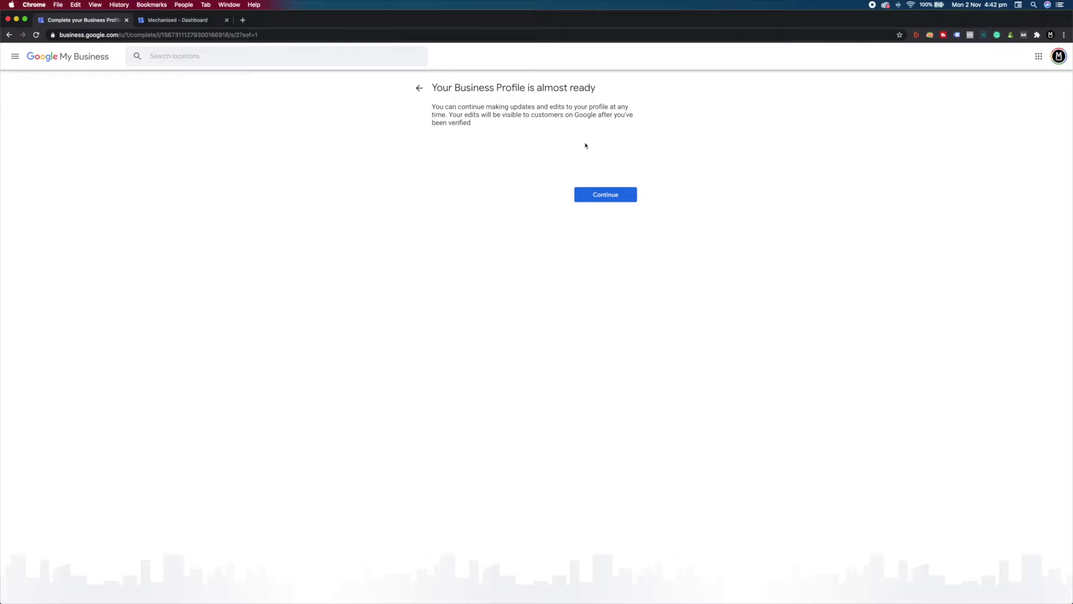
click(613, 194)
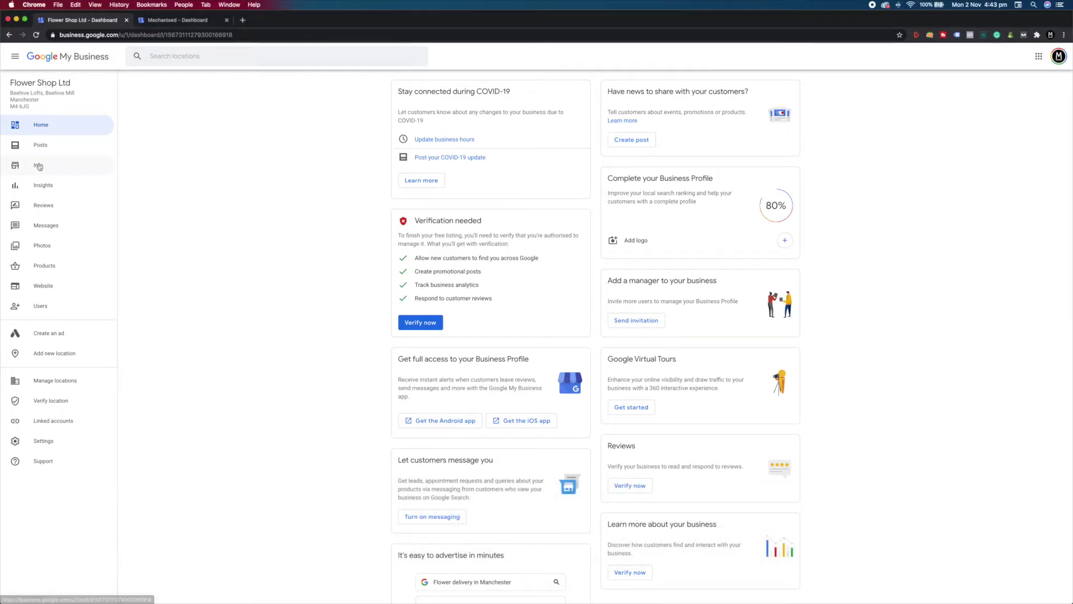
Add Florist as an additional category in Info, then open the special hours editor.
click(38, 166)
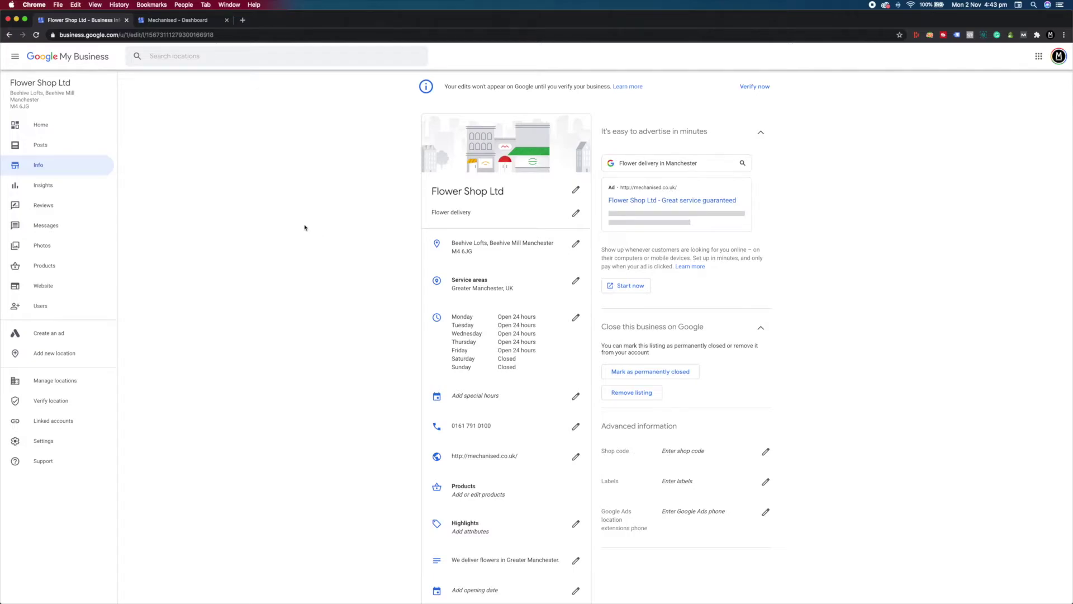
click(577, 216)
click(484, 367)
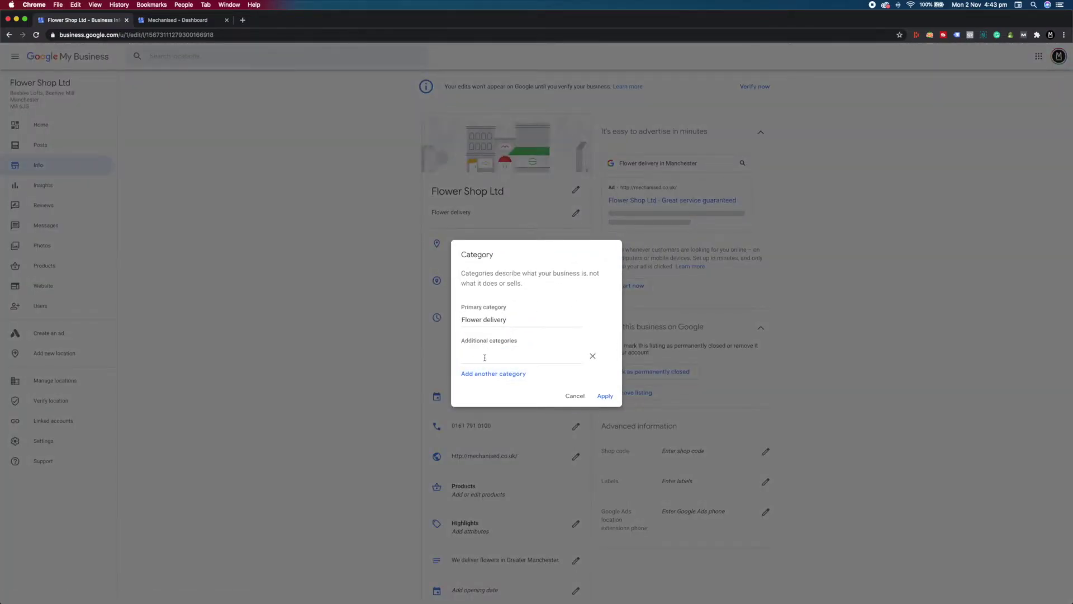
text(flo)
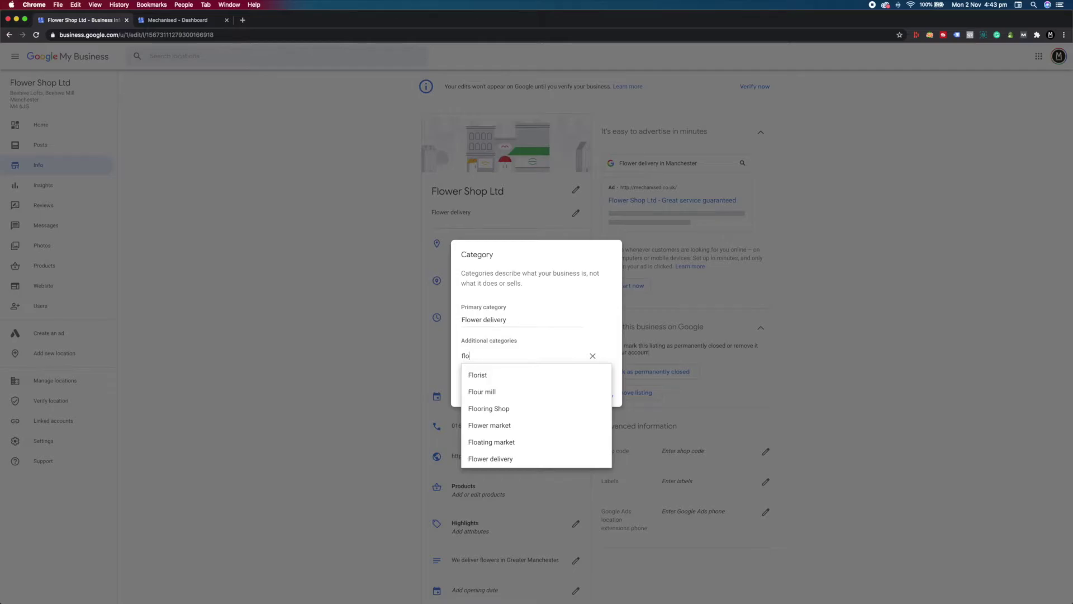
click(486, 374)
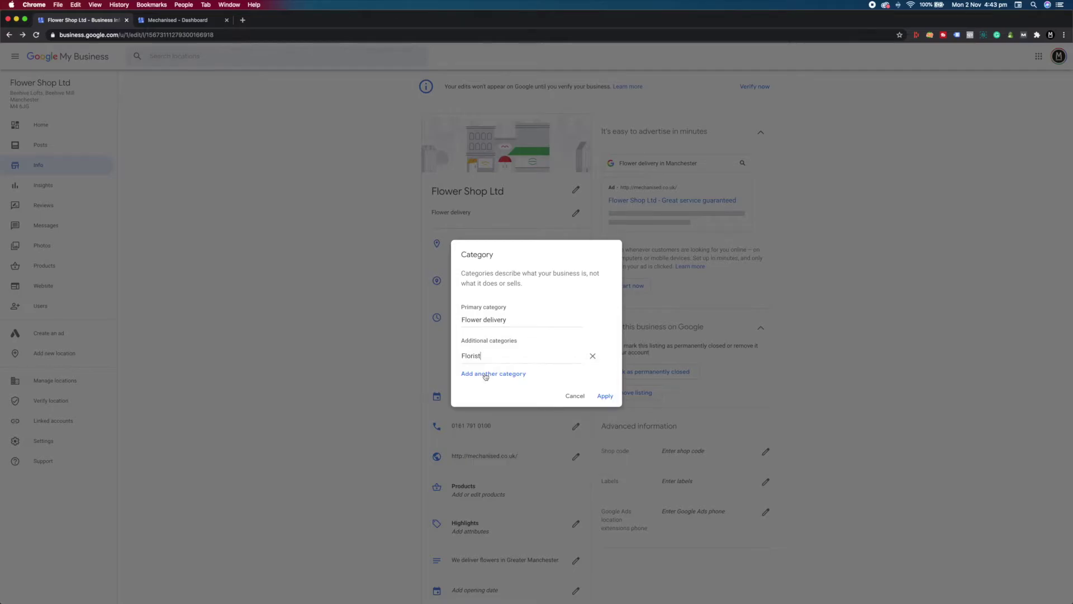
click(605, 396)
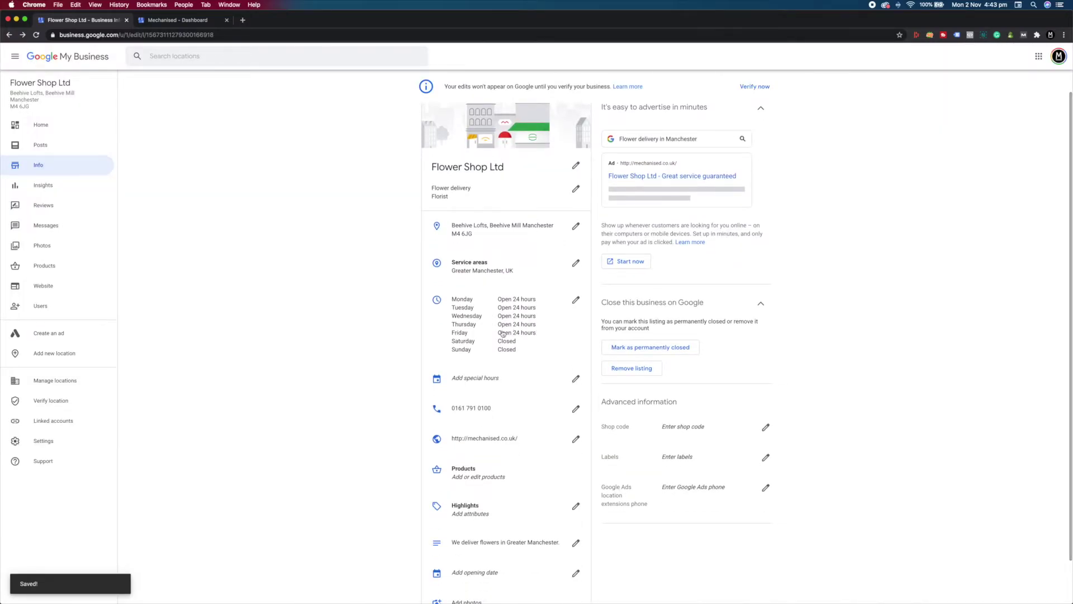
scroll(506, 338, down, 1)
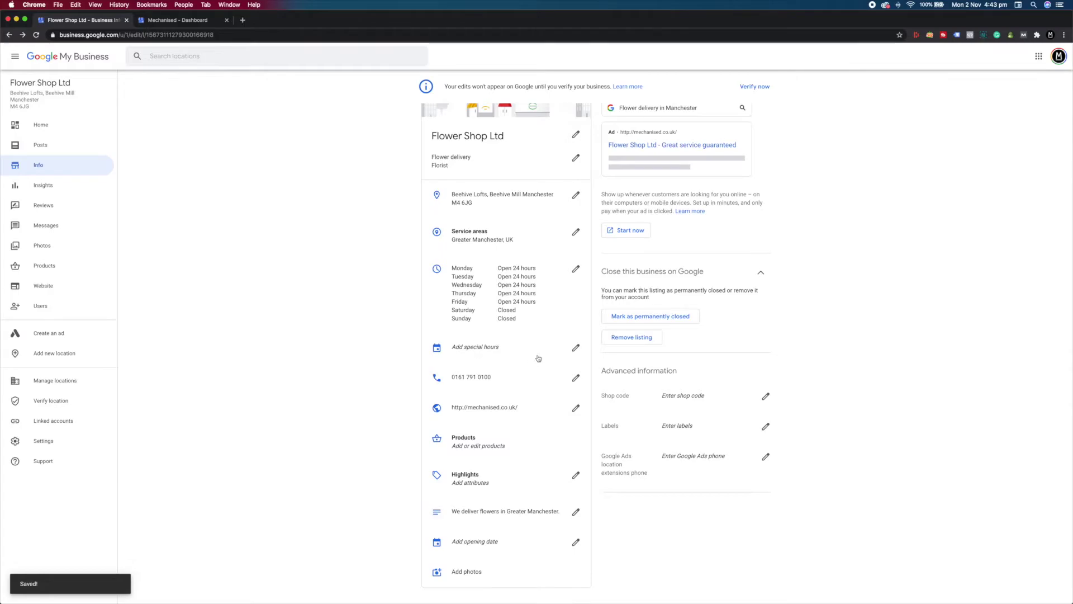
click(575, 348)
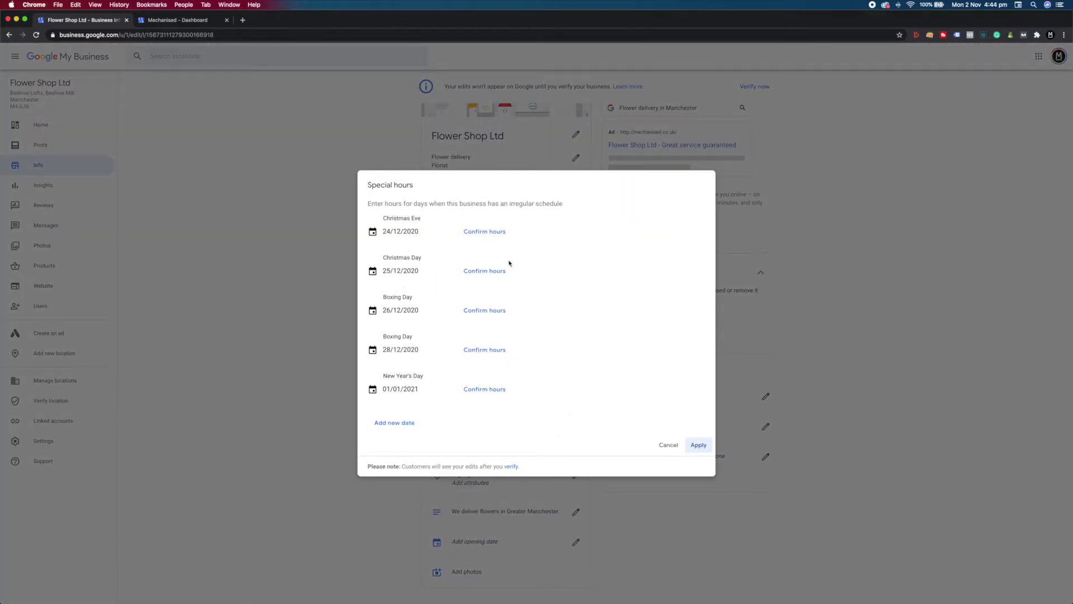
Set Christmas Eve (24/12/2020) hours to 09:00–13:00, save, and go to Products.
click(480, 232)
click(505, 234)
scroll(527, 297, down, 5)
scroll(527, 301, down, 5)
click(525, 313)
click(587, 232)
scroll(591, 331, down, 3)
scroll(591, 330, down, 3)
click(587, 296)
click(697, 450)
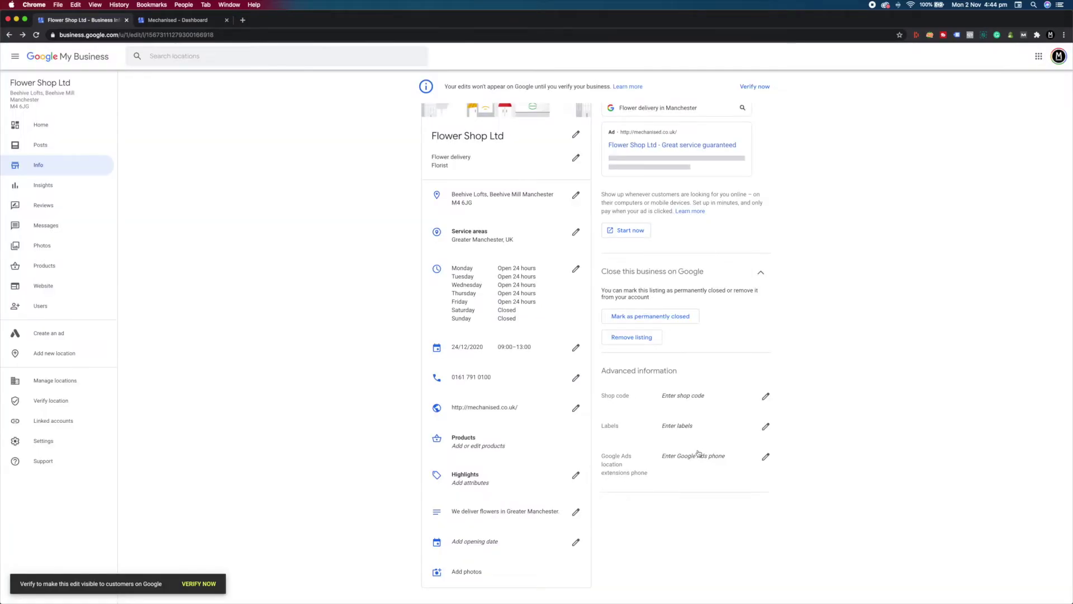
scroll(558, 434, down, 2)
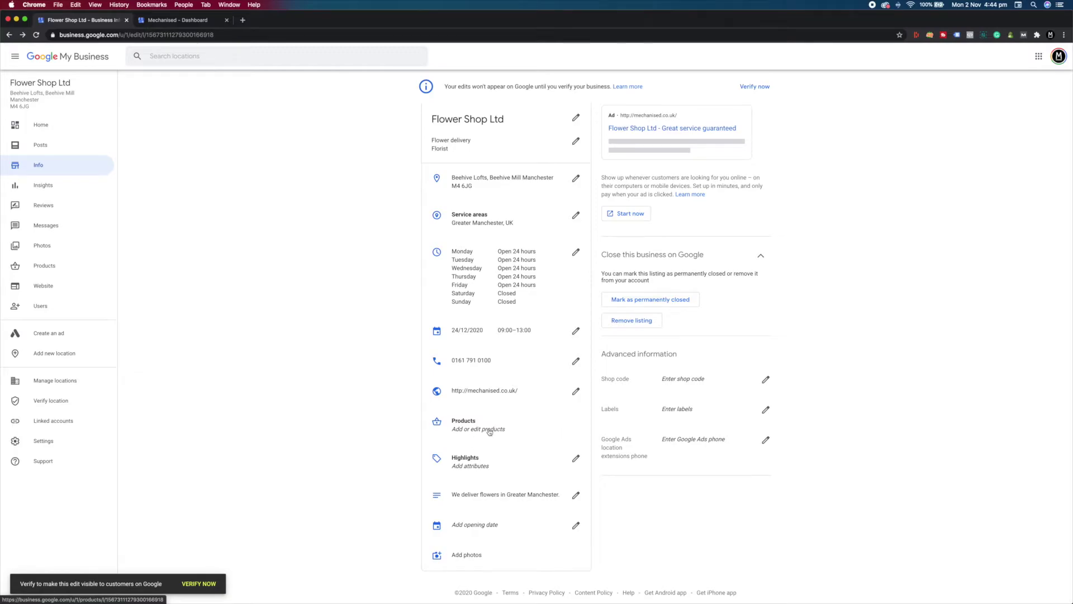
click(461, 426)
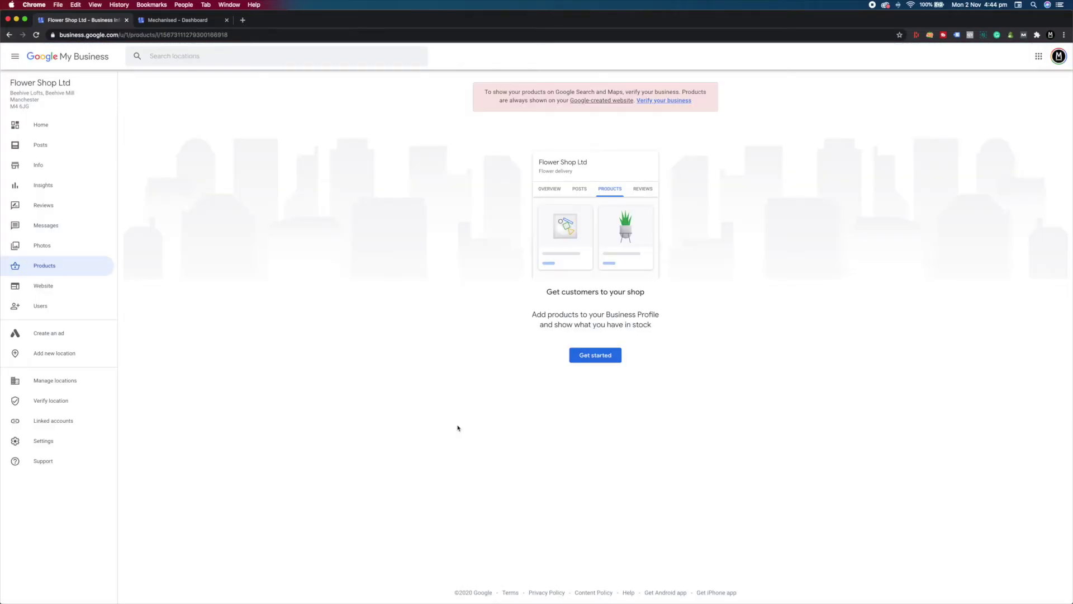
Start a new product and upload flowers-1.jpg as its photo.
click(593, 359)
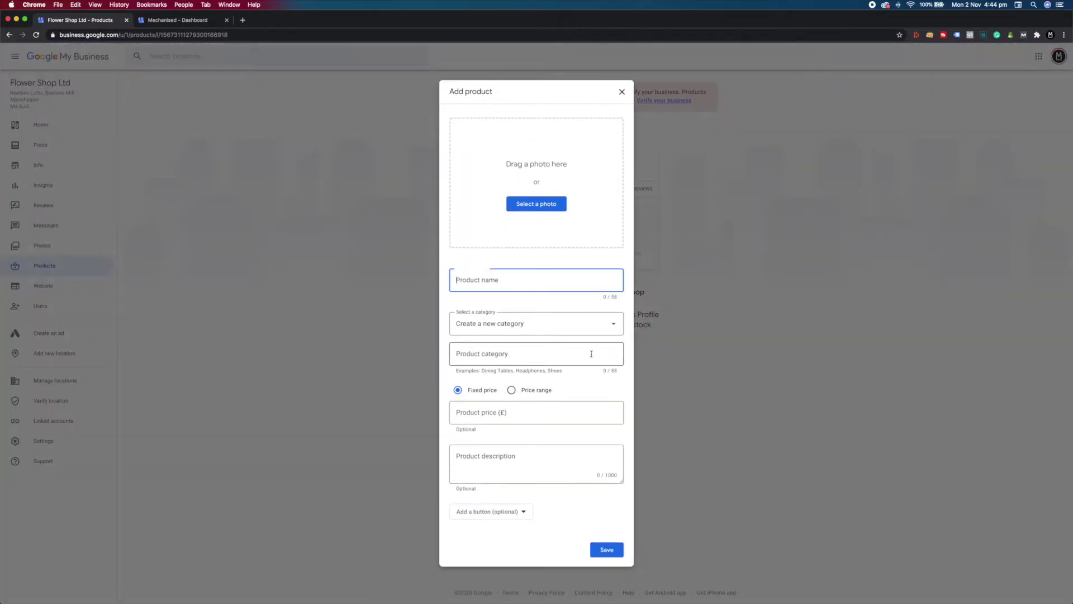
click(534, 209)
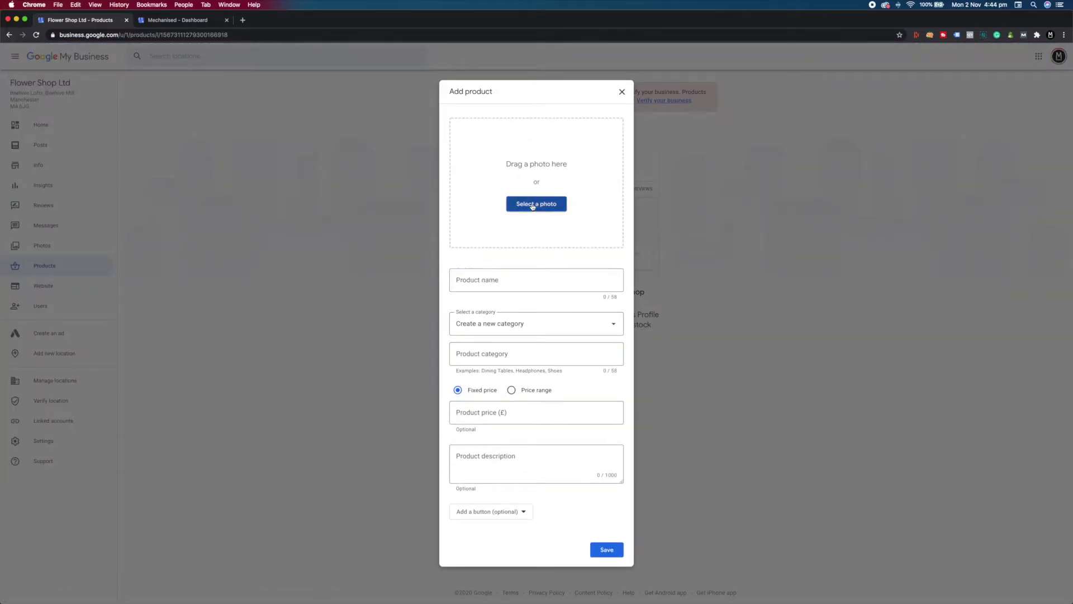
click(390, 76)
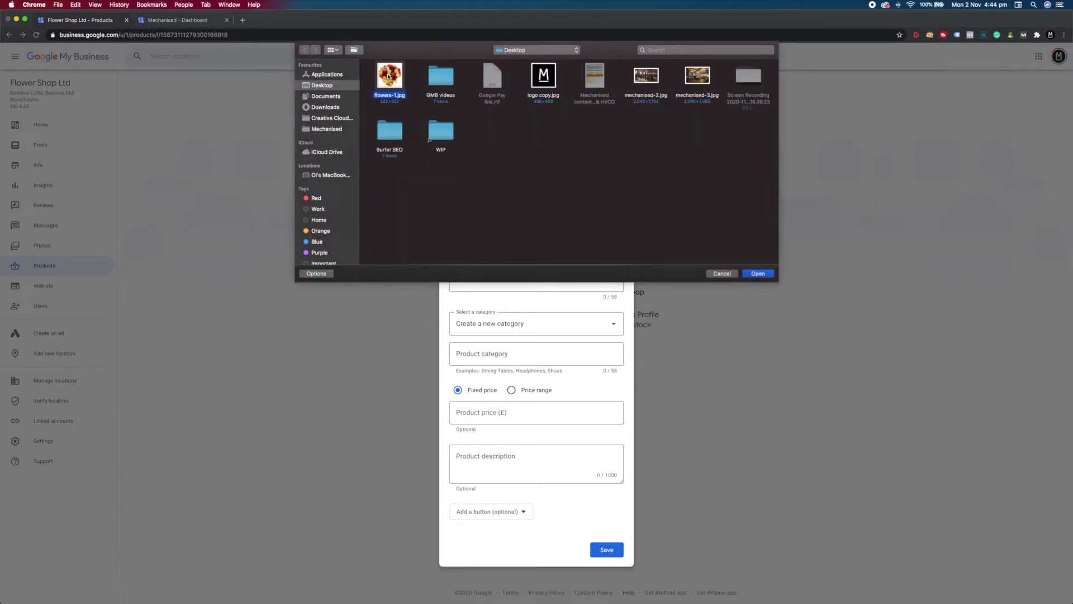
click(760, 273)
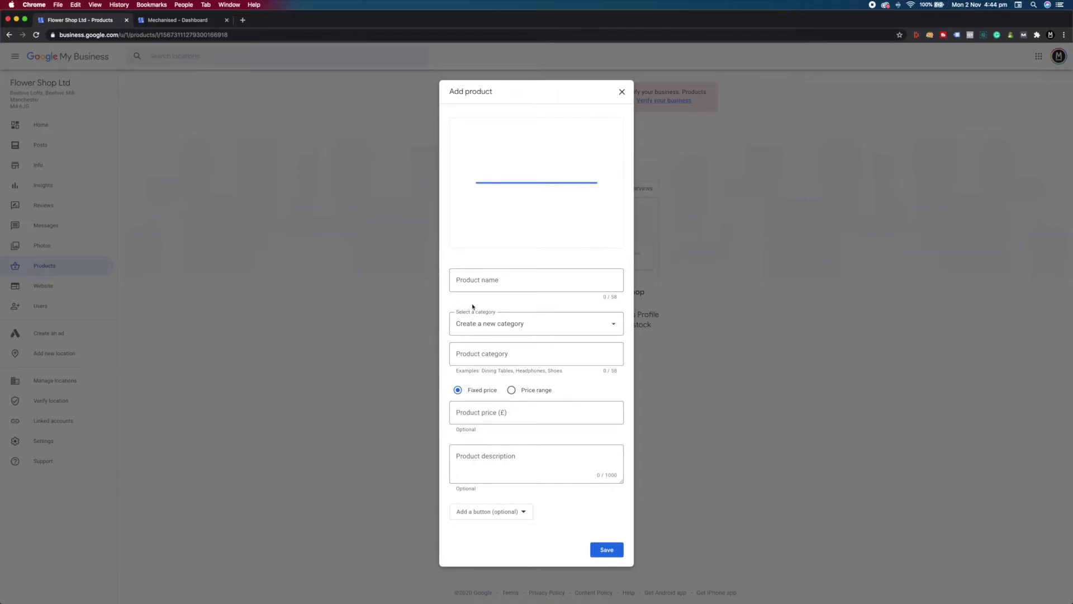
Enter name Flowers, category Flowers, price £40 and description 'bunch of flowers'.
click(486, 283)
text(Flowers)
click(482, 350)
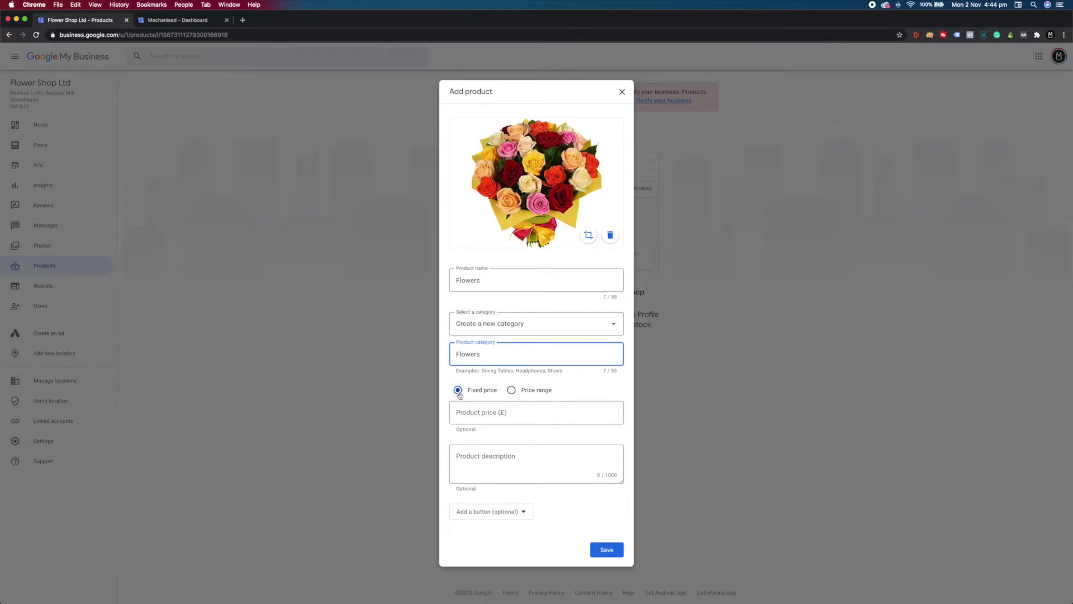
click(504, 412)
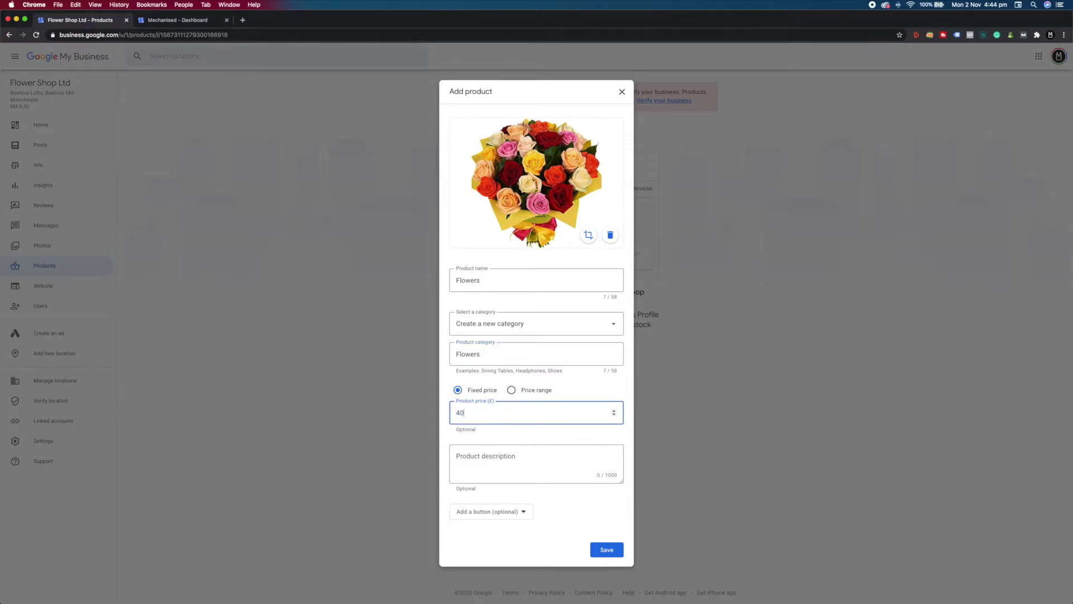
click(503, 456)
text(bunch of flowers)
Add a Buy button linking to mechanised.co.uk/flowers and save the product.
click(522, 511)
click(475, 558)
click(499, 524)
text(mechanise)
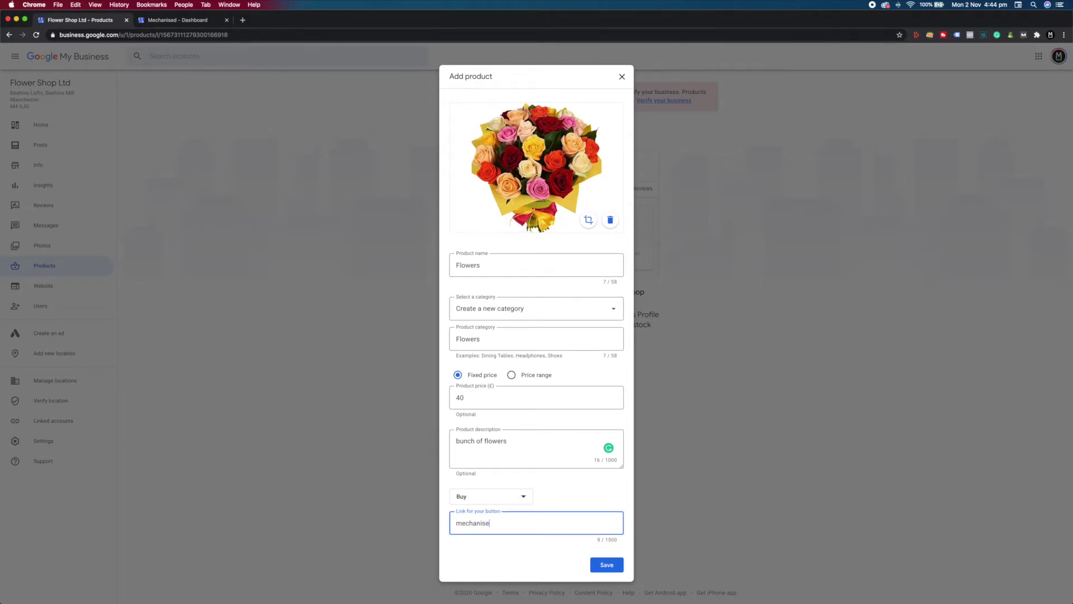
text(d.co.uk/flowers)
click(610, 564)
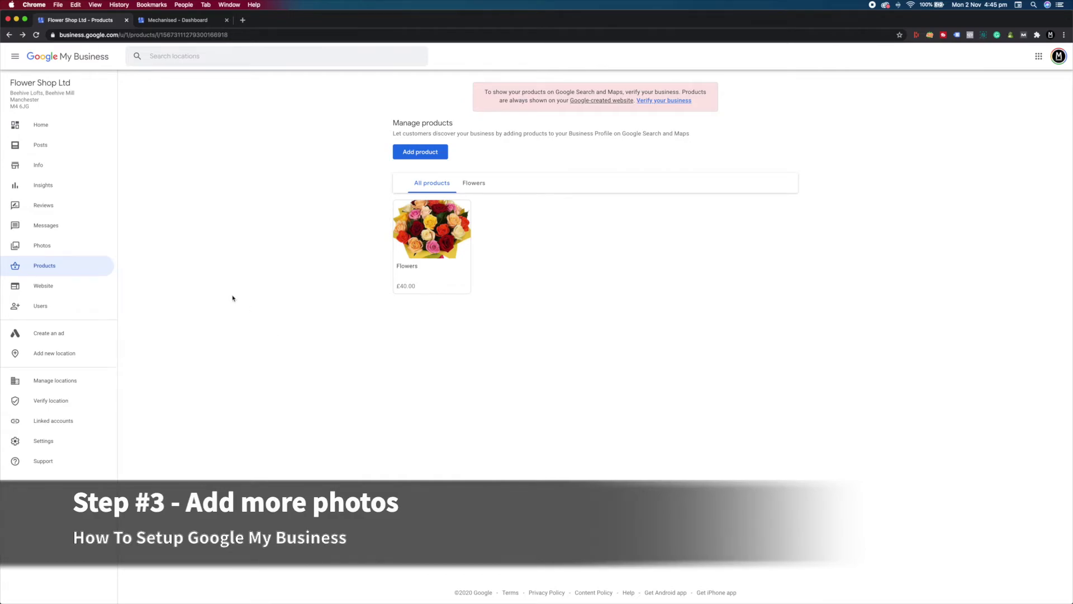
Upload logo copy.jpg, crop it slightly, and set it as Flower Shop Ltd's logo.
click(35, 247)
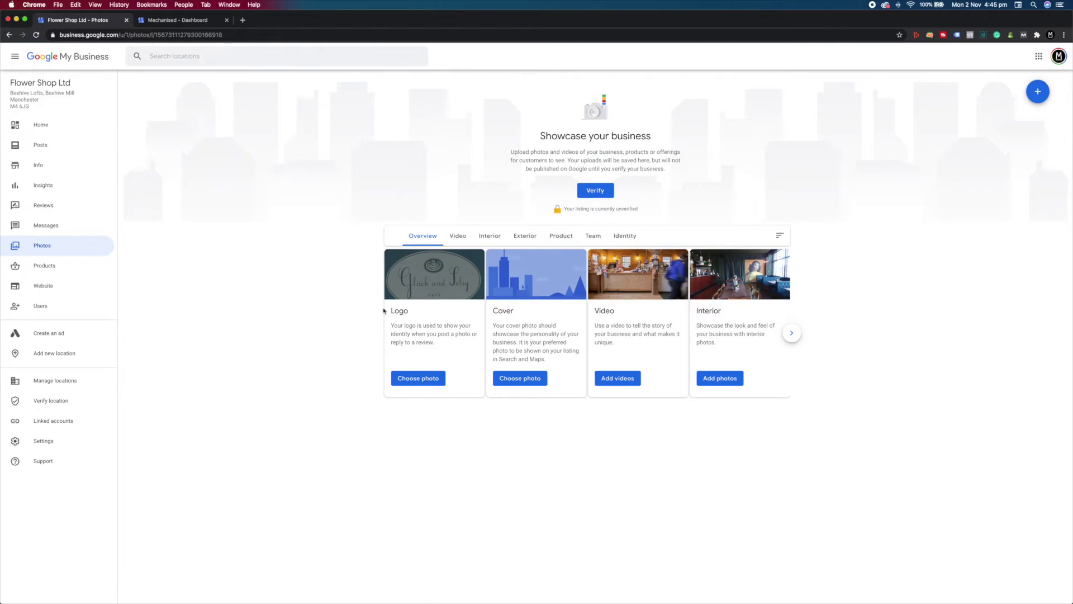
click(416, 379)
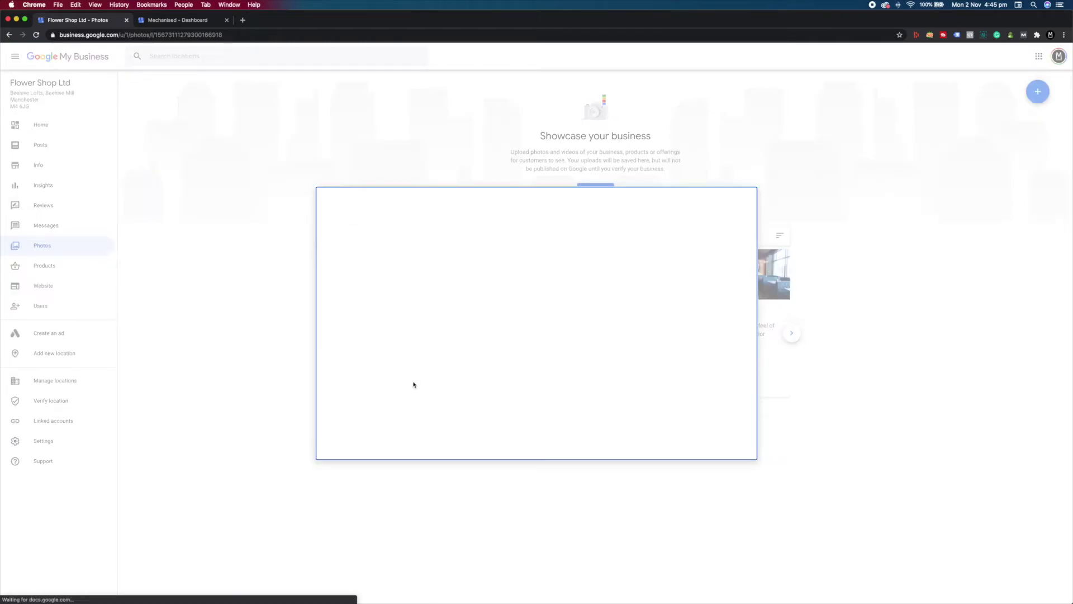
click(544, 346)
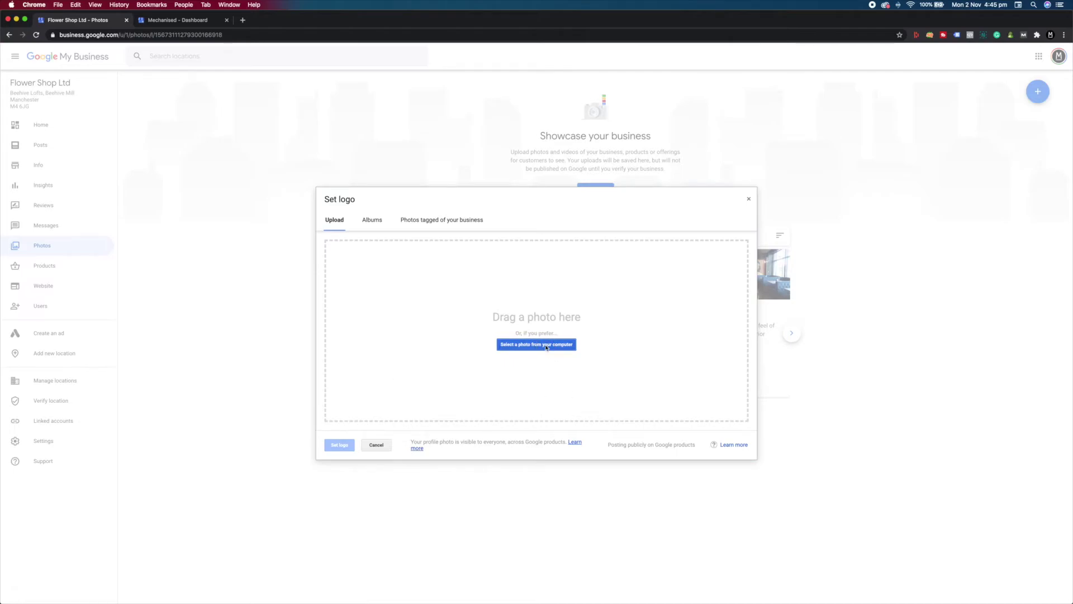
click(544, 75)
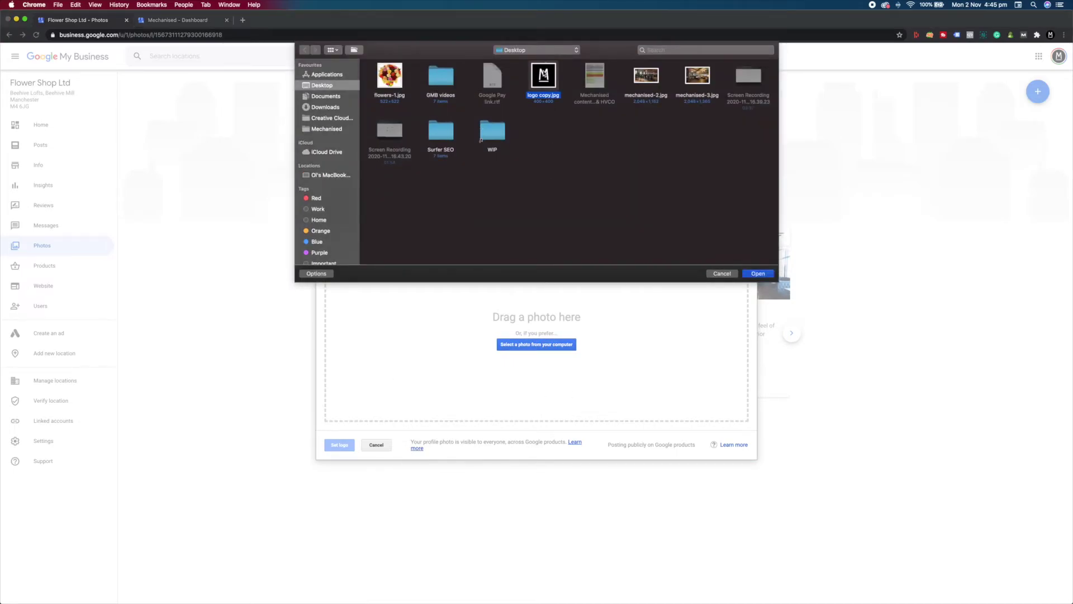
click(759, 273)
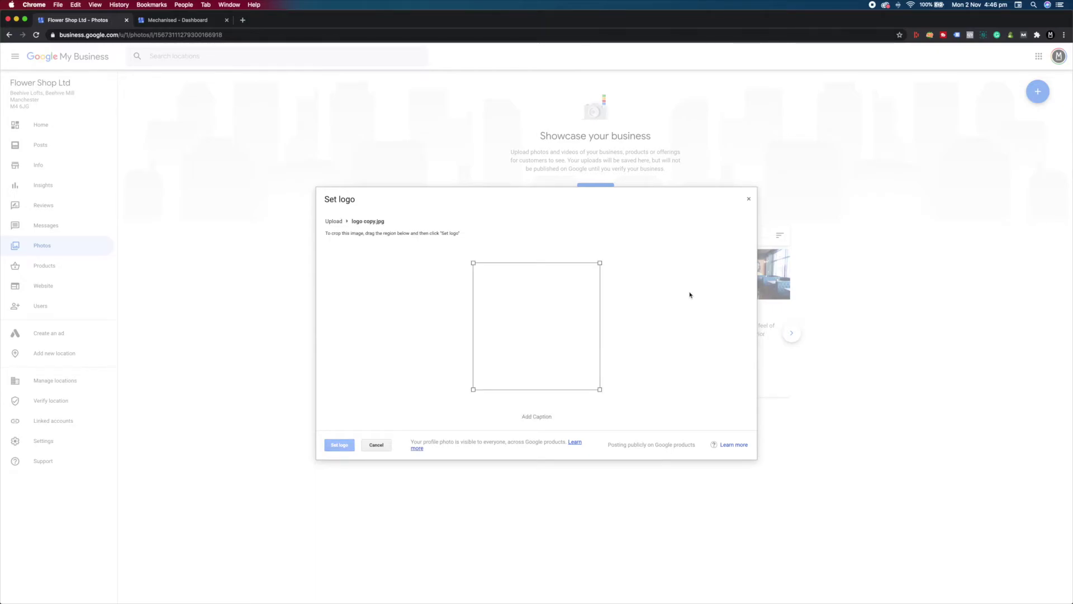
mouse_move(473, 263)
mouse_down()
mouse_move(484, 273)
mouse_move(471, 263)
mouse_up()
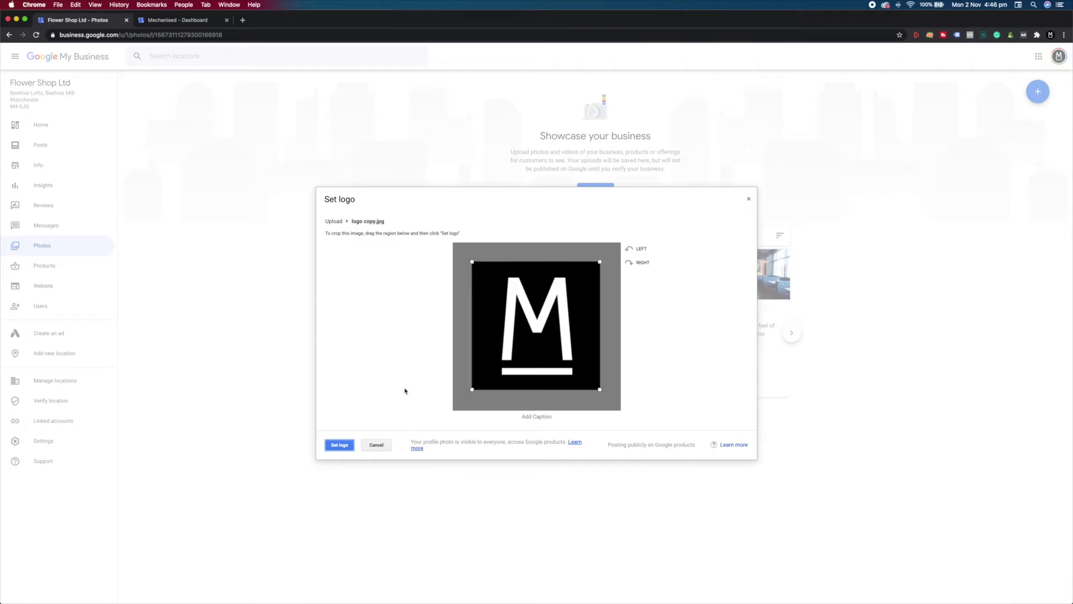
click(340, 446)
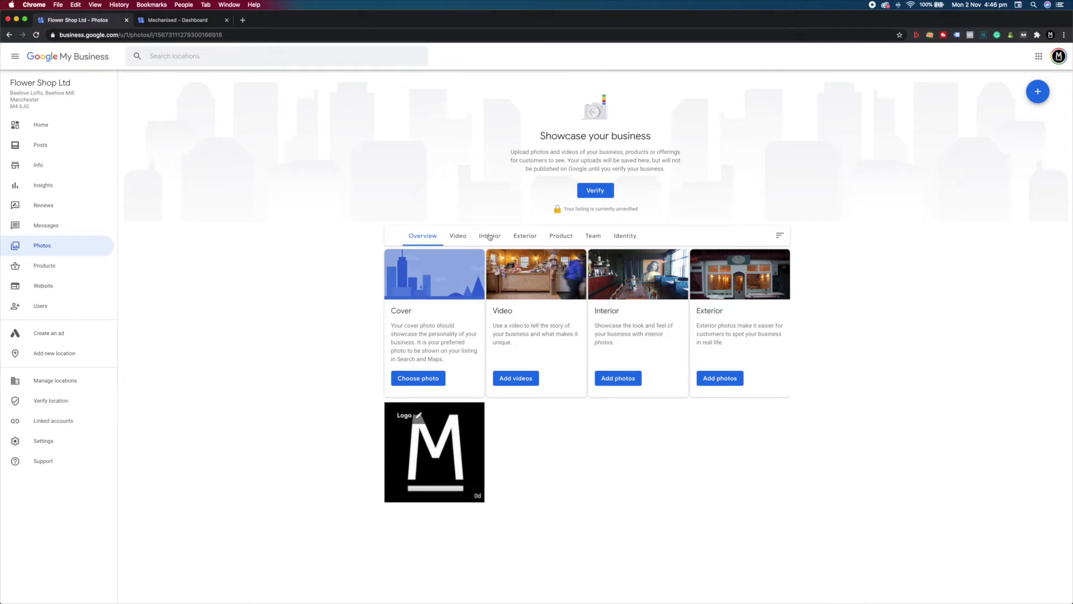
click(490, 237)
Post mechanised-2.jpg and mechanised-3.jpg as Flower Shop Ltd's interior photos.
click(581, 513)
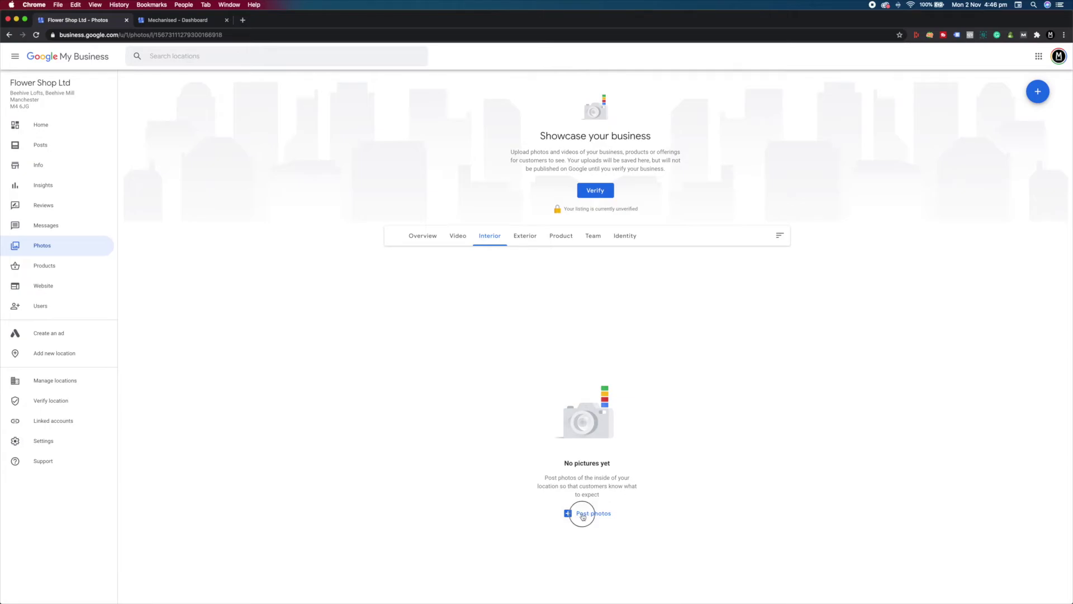
click(537, 336)
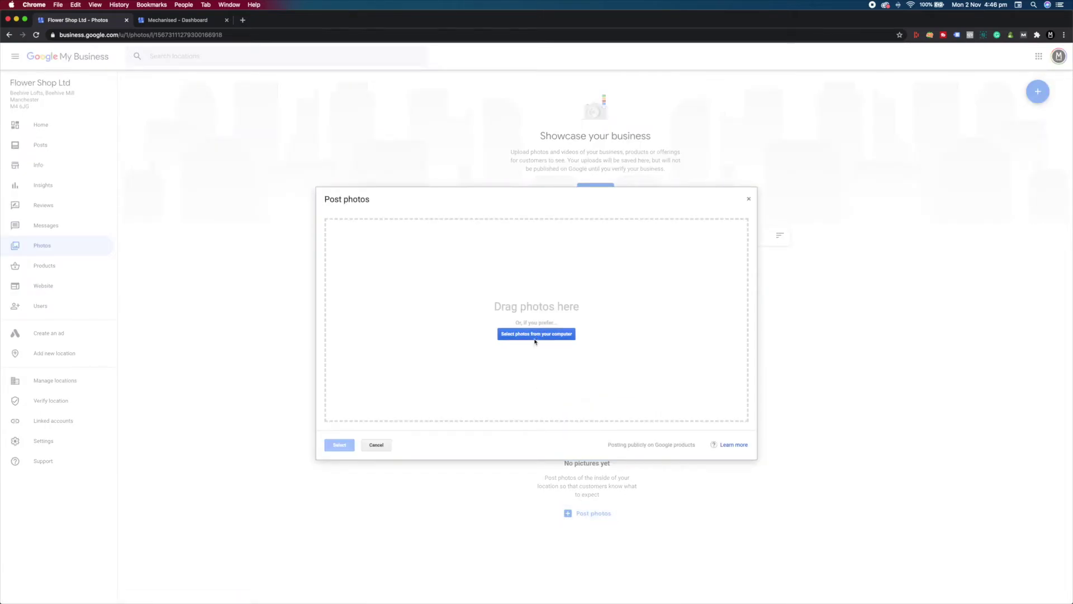
drag(635, 130, 707, 76)
click(757, 273)
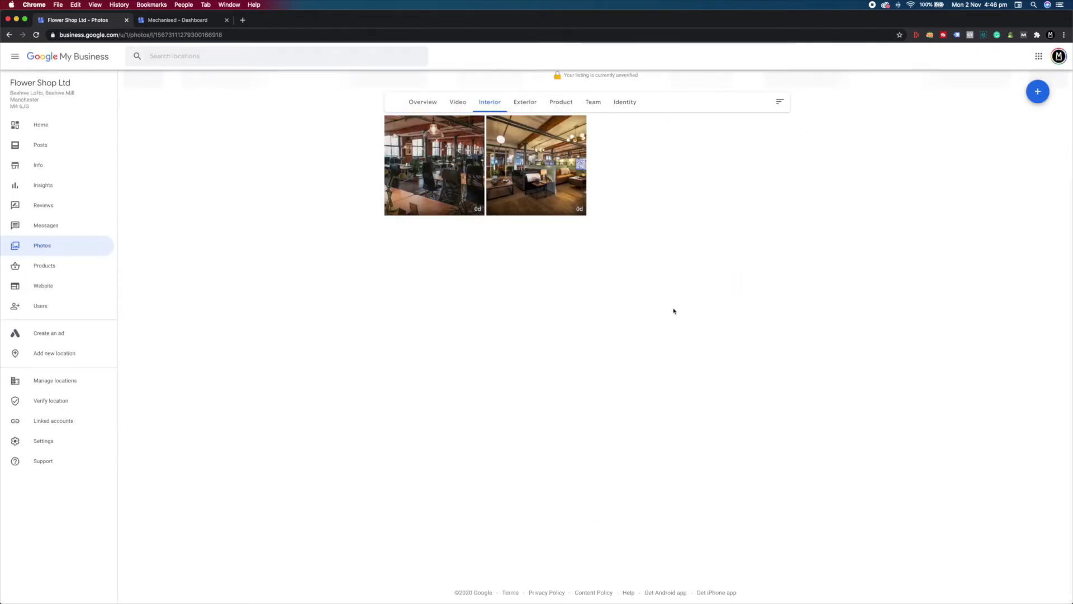
click(621, 105)
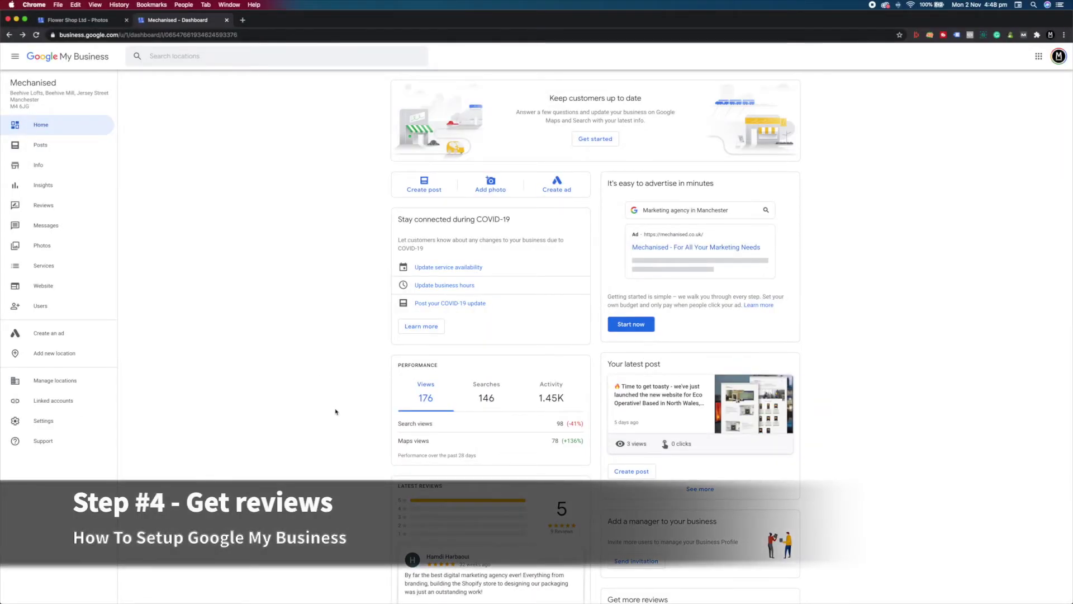
Copy Mechanised's review-request link from the Get more reviews share form.
scroll(336, 412, down, 3)
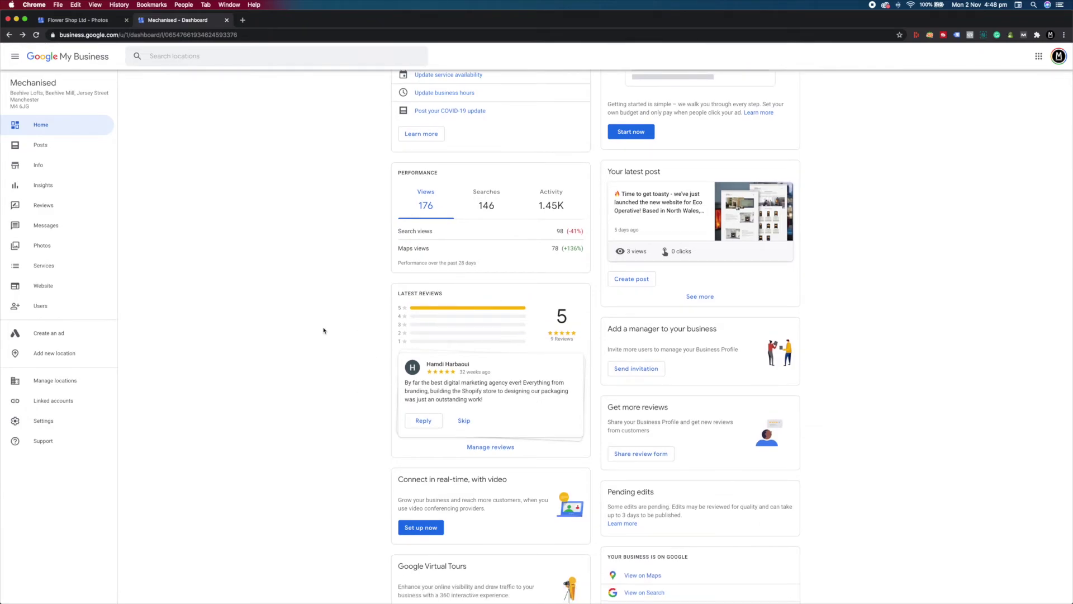
scroll(317, 348, down, 1)
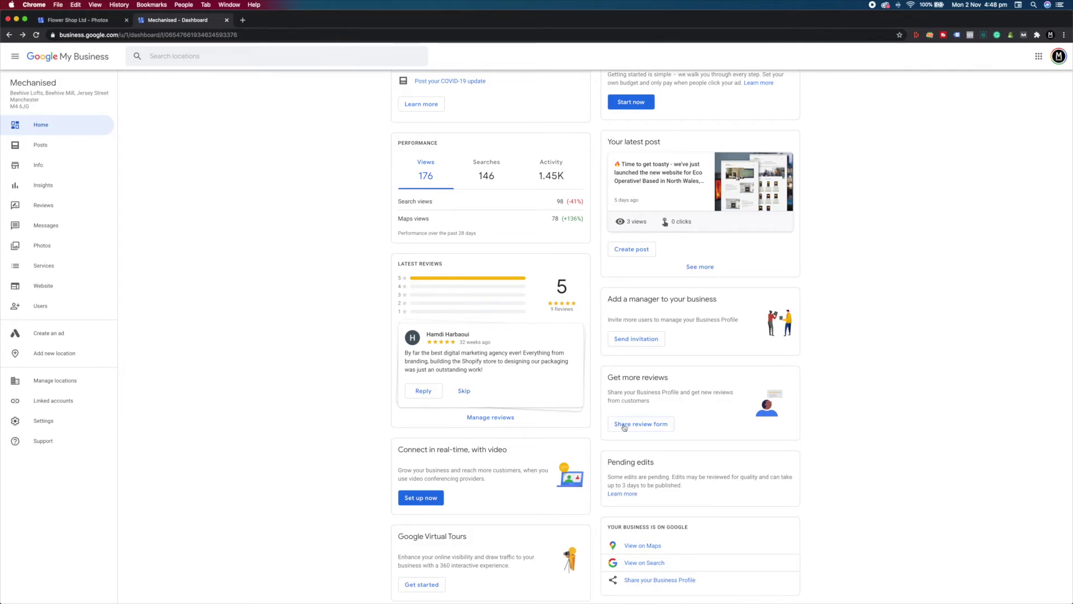
click(654, 428)
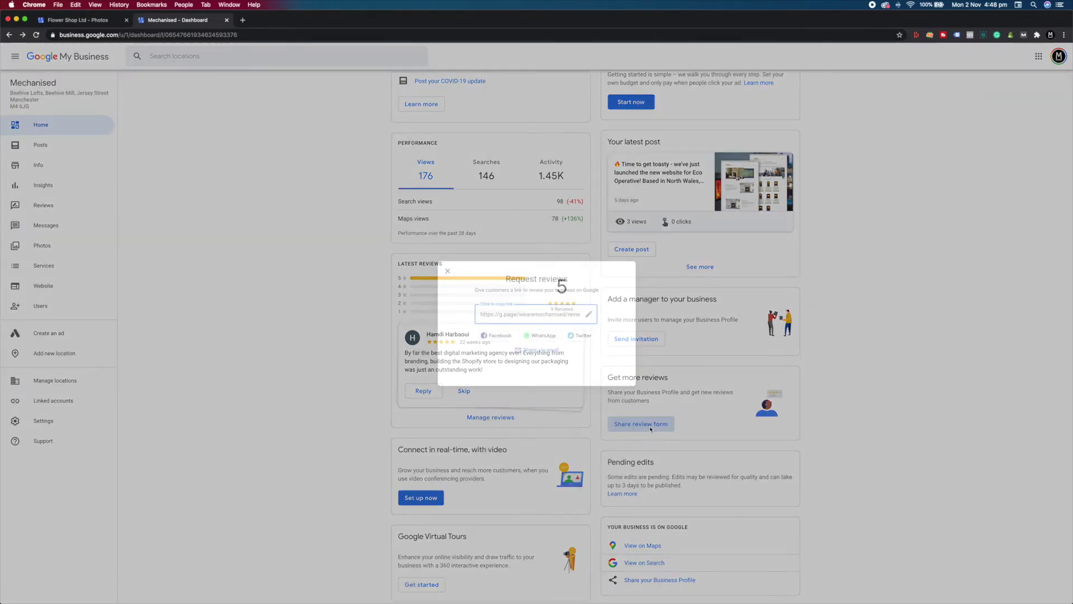
click(490, 314)
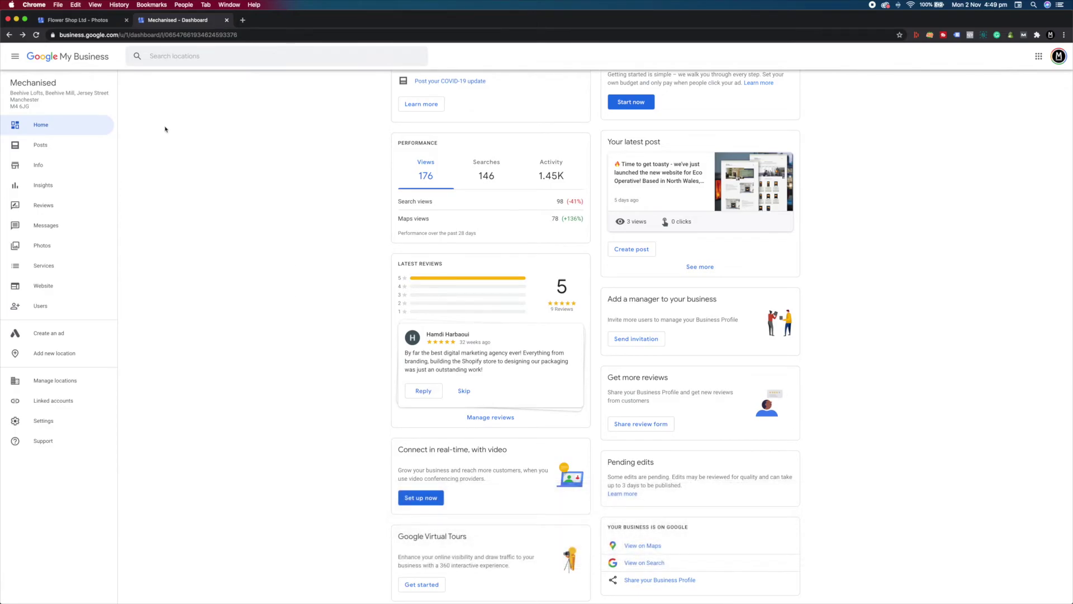
Browse Mechanised's posts feed, headed by the Eco Operative website launch, and return to the top.
click(40, 146)
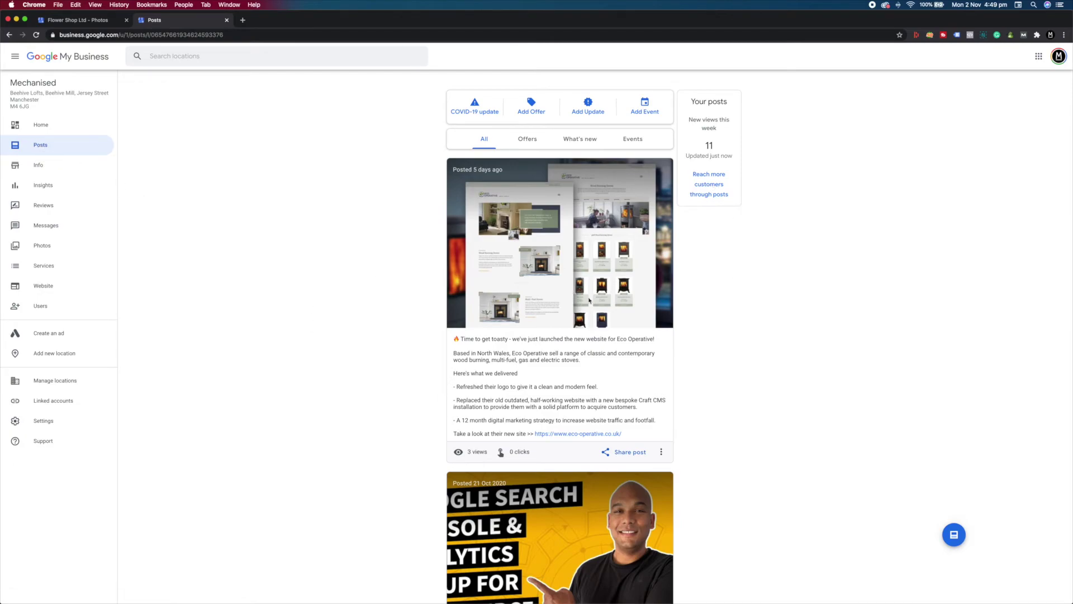
scroll(631, 401, down, 5)
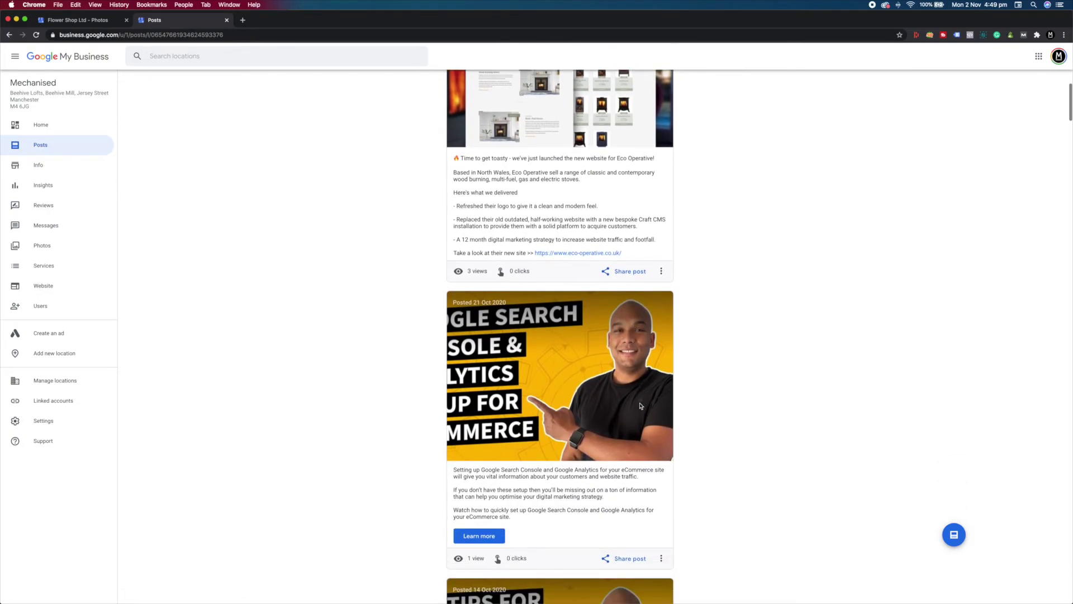
scroll(641, 405, down, 7)
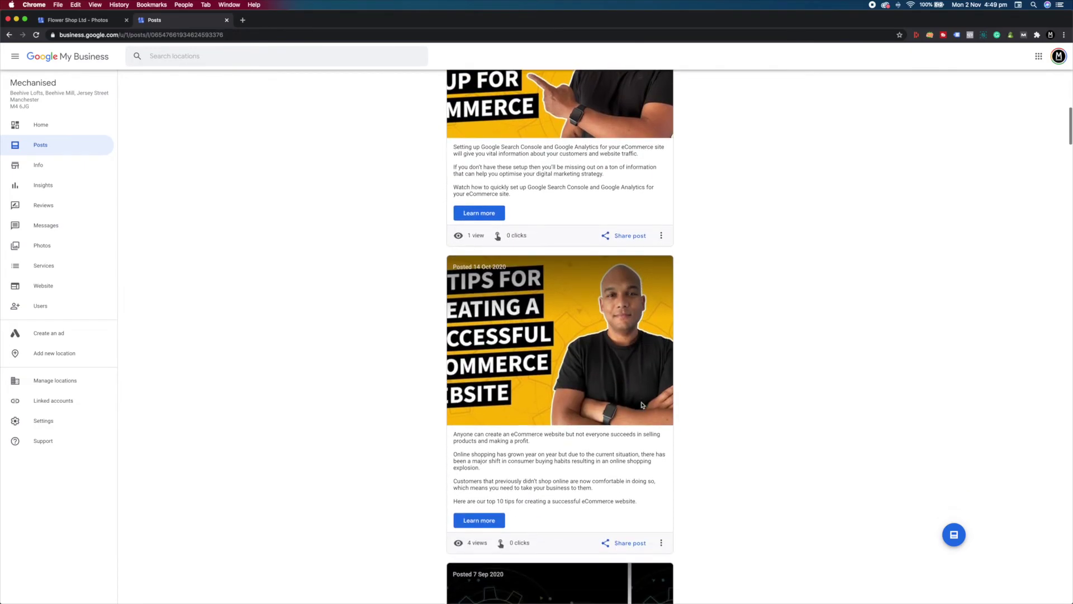
scroll(642, 405, down, 7)
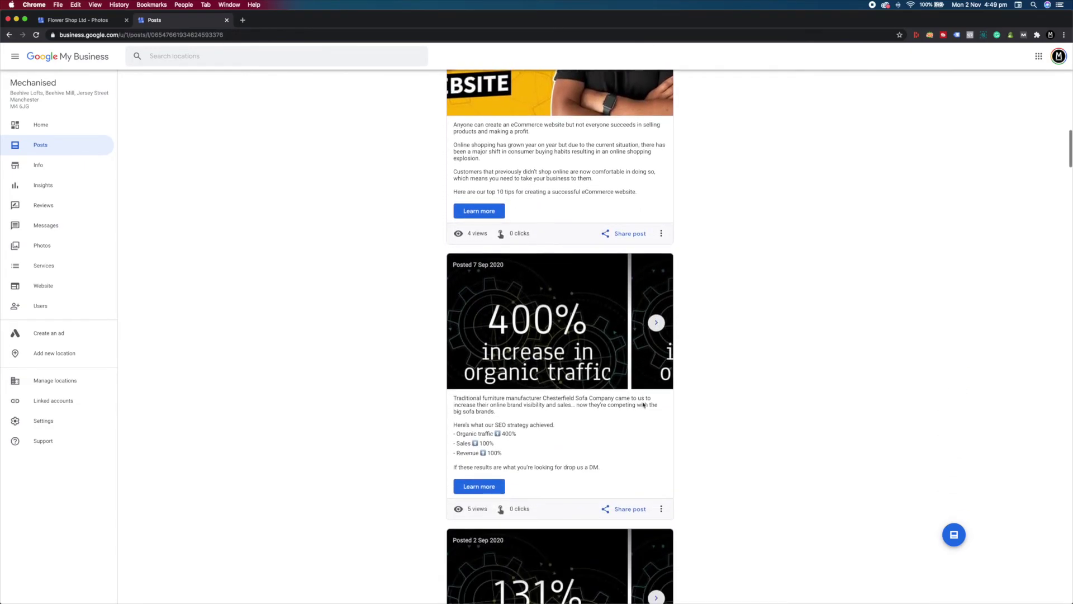
scroll(643, 399, up, 14)
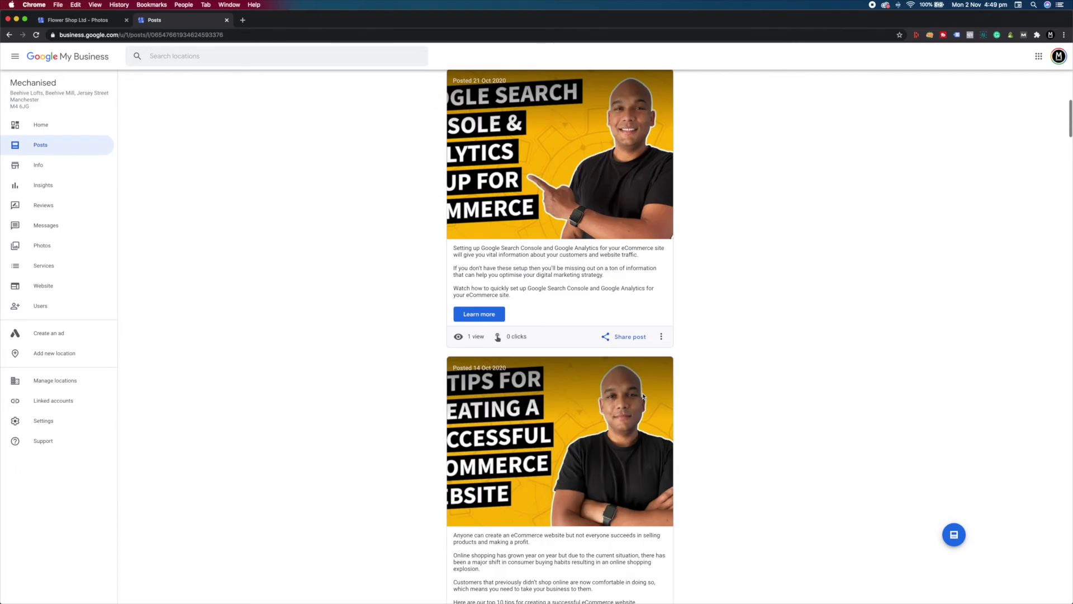
scroll(642, 393, up, 3)
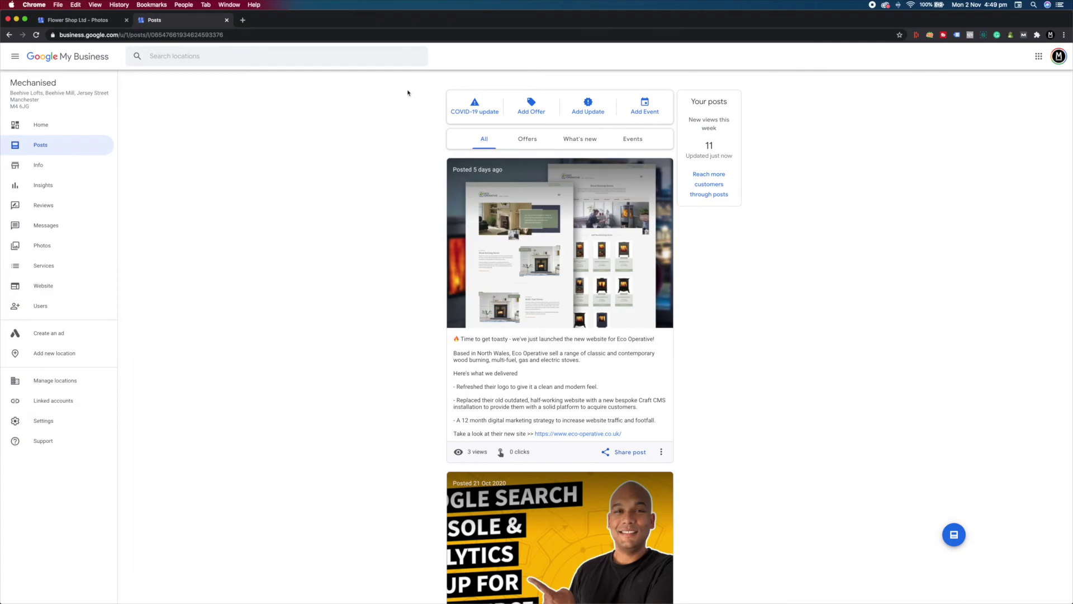
Try the Offer, COVID-19 update and What's New post types and action-button choices without publishing.
click(532, 111)
click(496, 186)
click(541, 239)
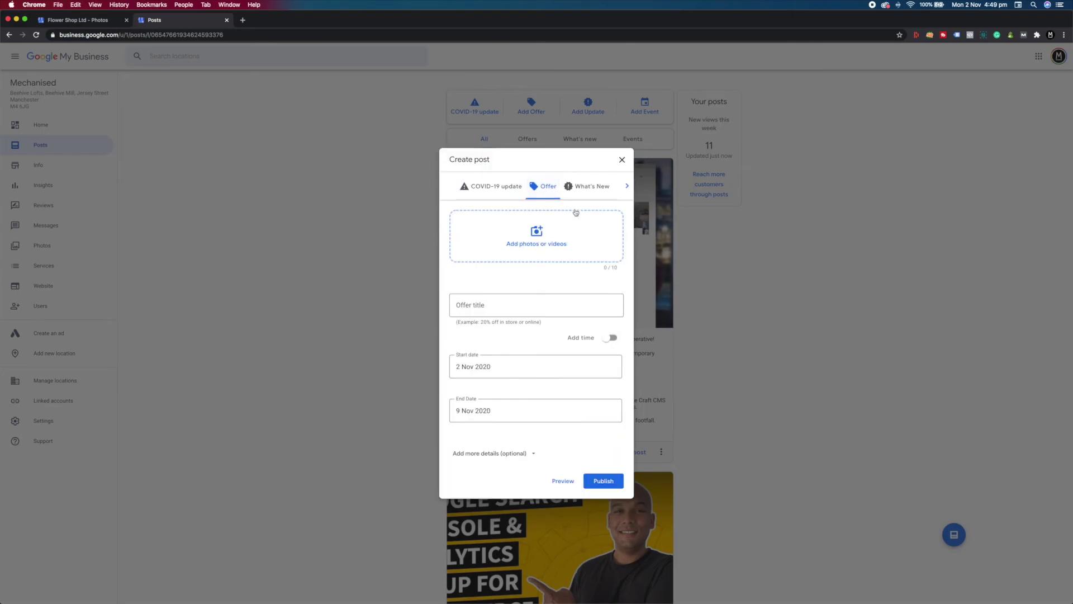
click(584, 184)
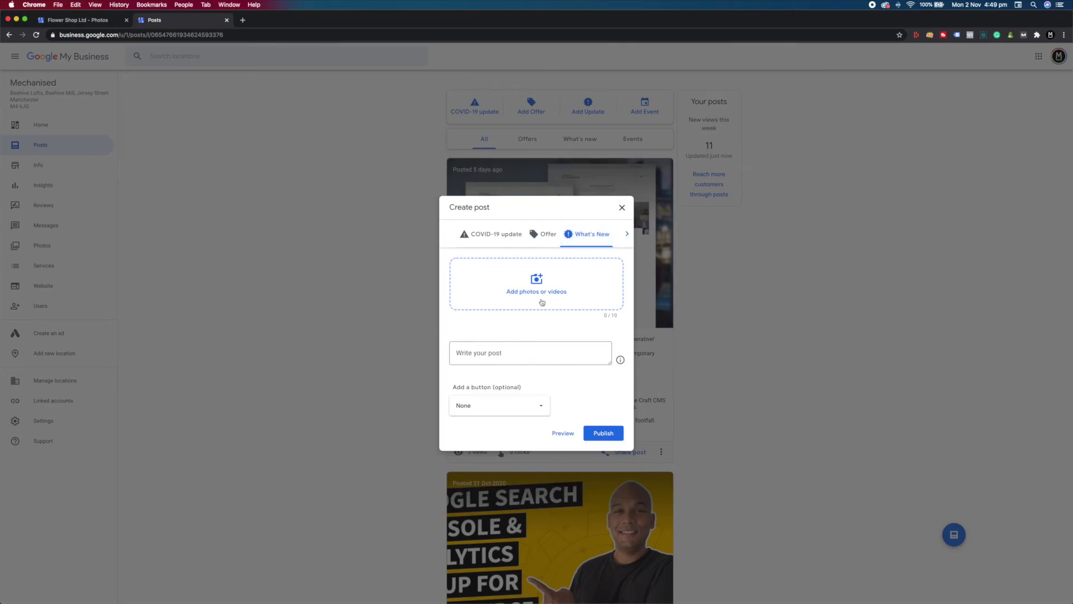
click(475, 347)
click(533, 413)
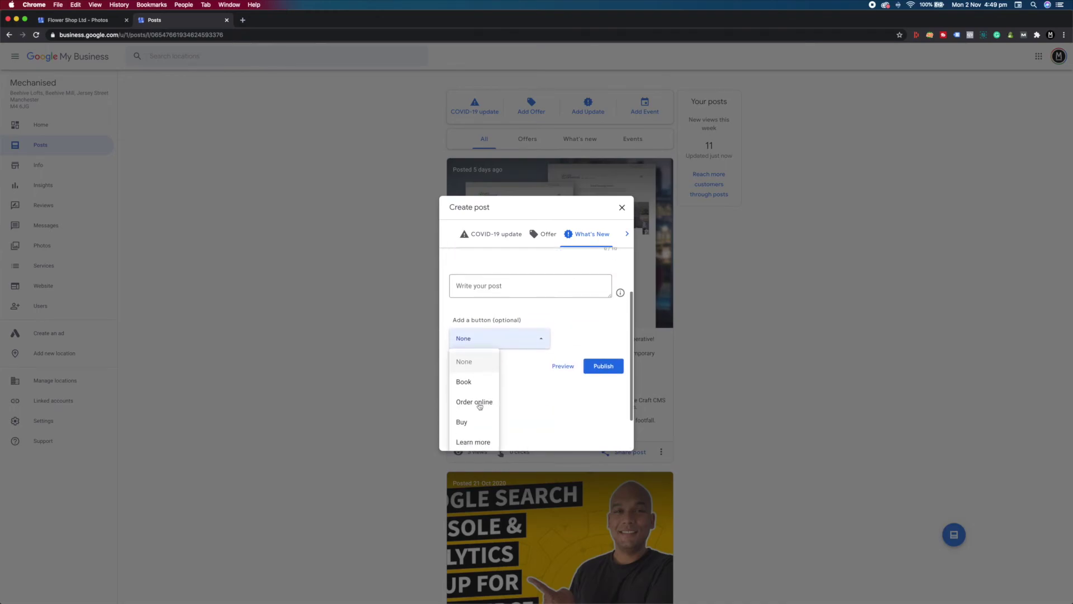
scroll(480, 410, down, 1)
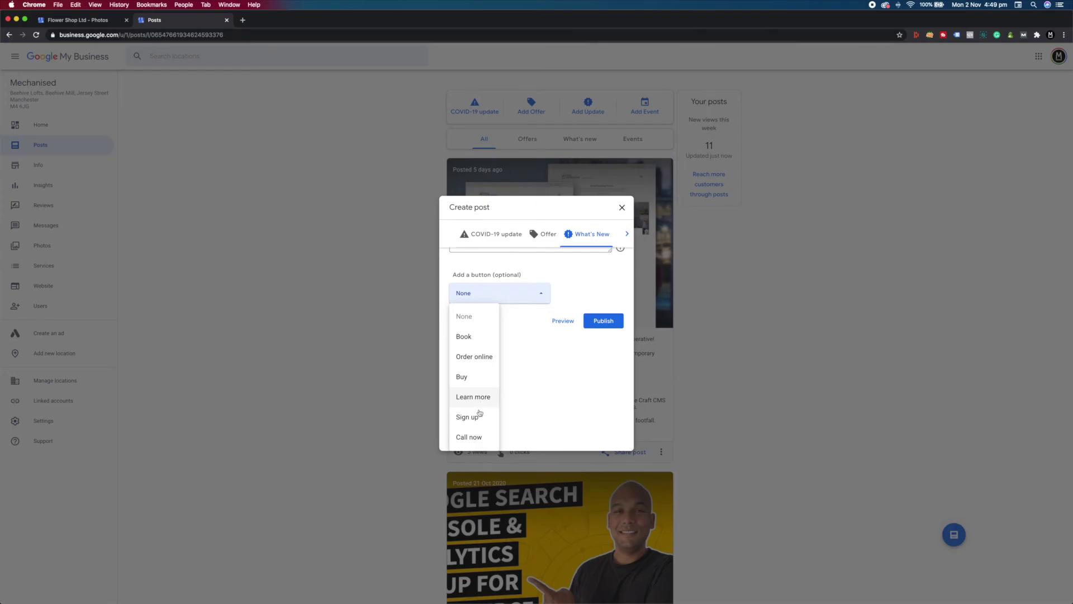
scroll(480, 416, up, 1)
scroll(552, 393, up, 1)
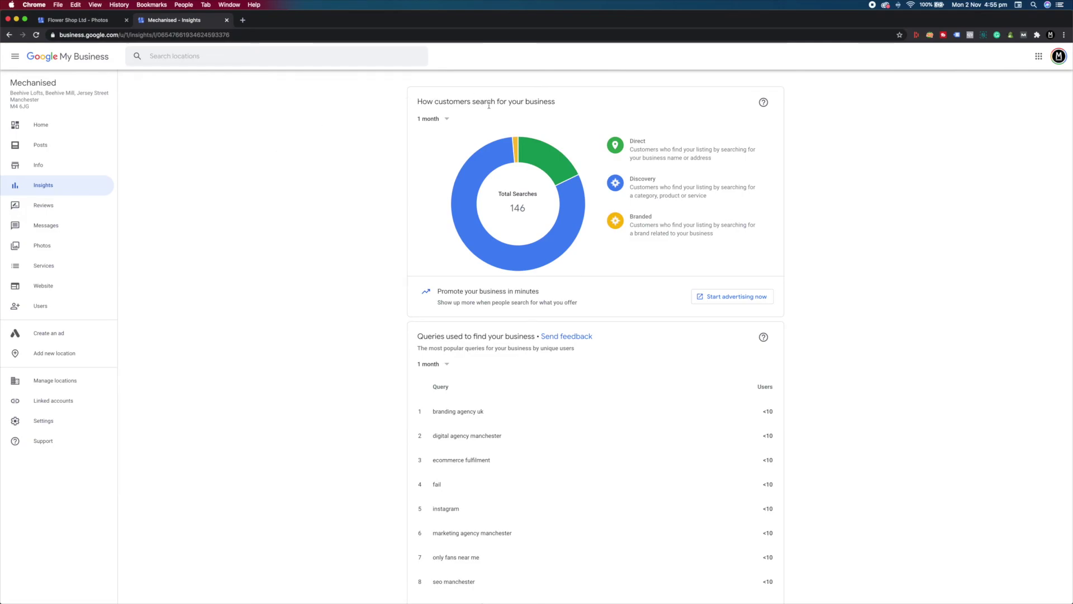
scroll(328, 190, down, 5)
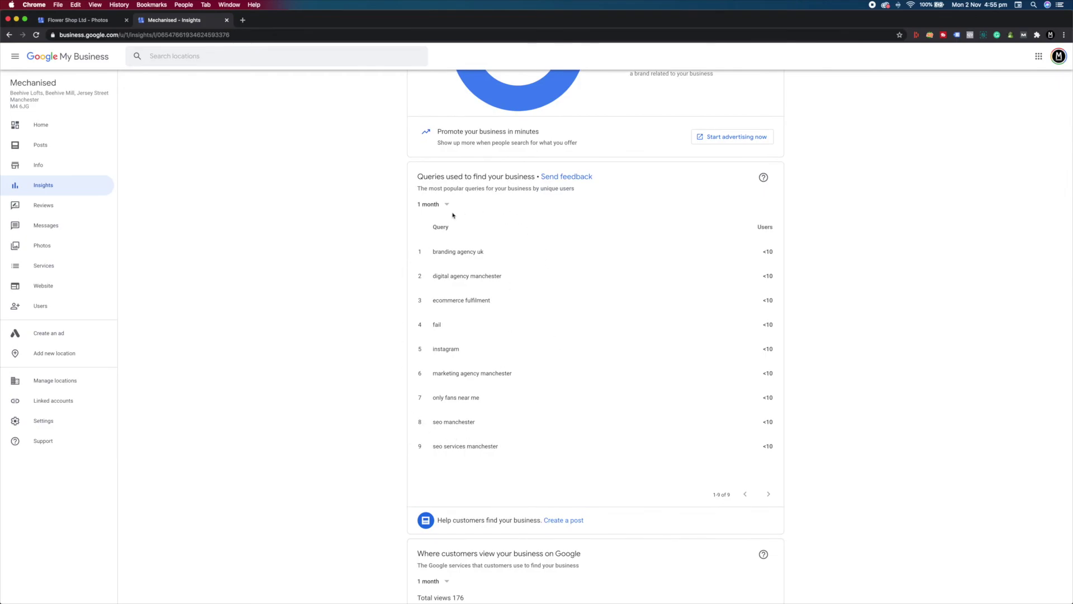
scroll(360, 373, down, 10)
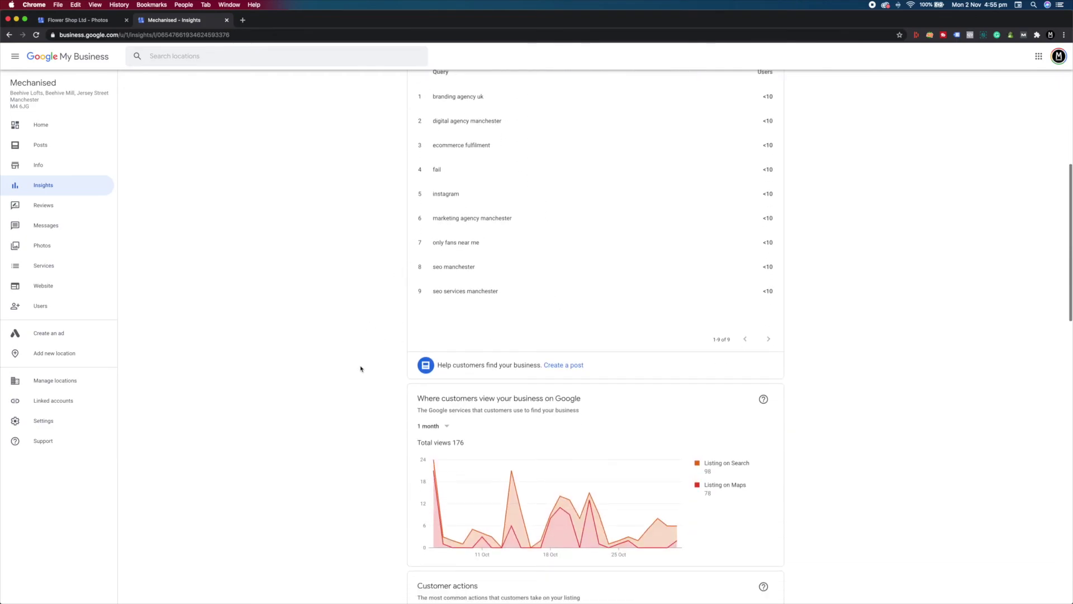
scroll(335, 334, down, 1)
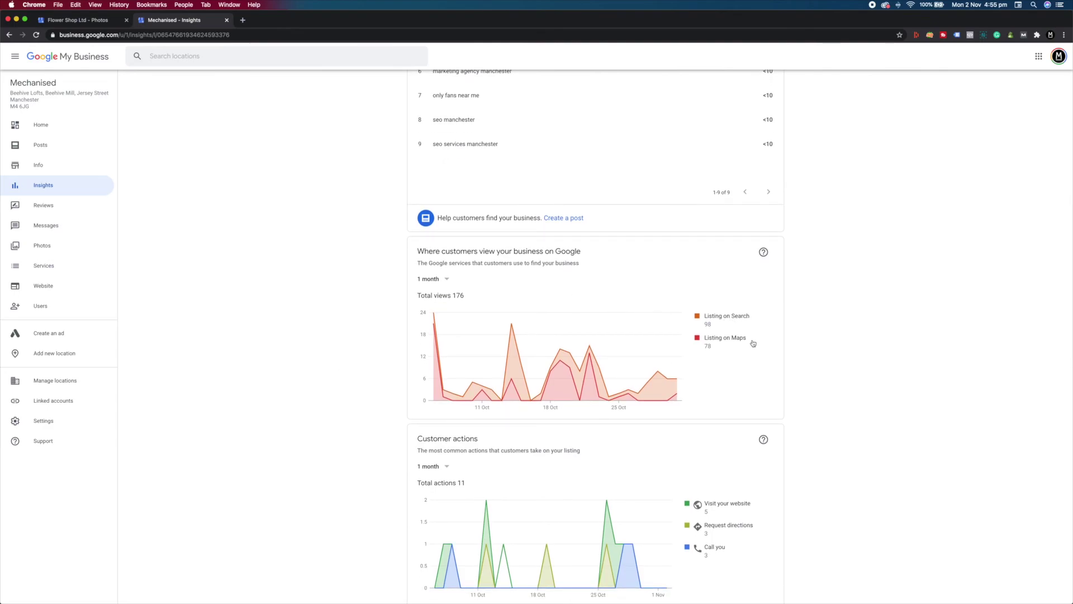
scroll(814, 352, down, 9)
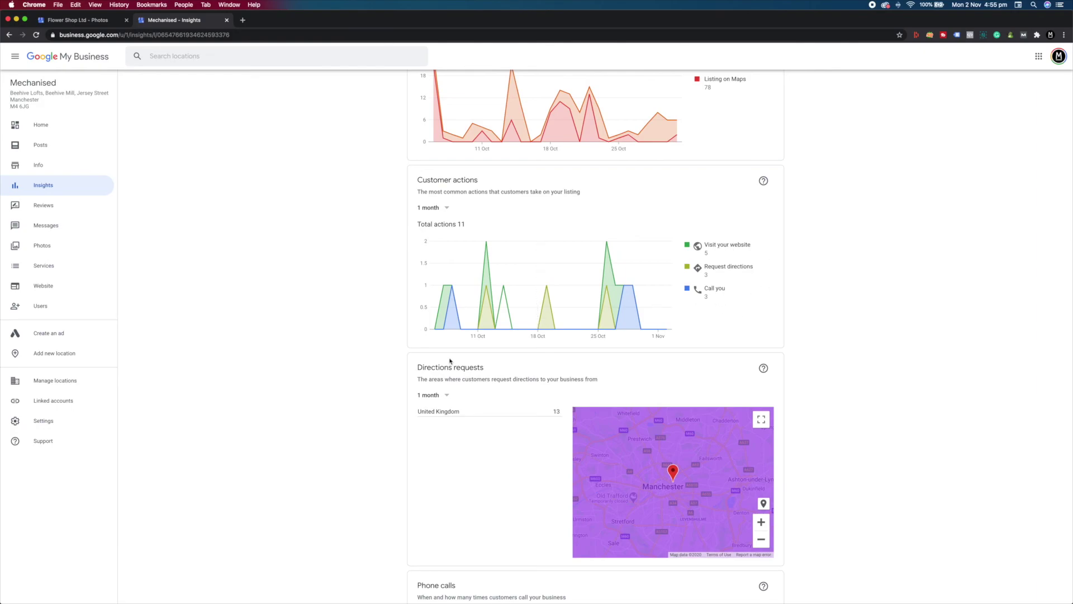
scroll(383, 354, down, 3)
scroll(383, 354, down, 3)
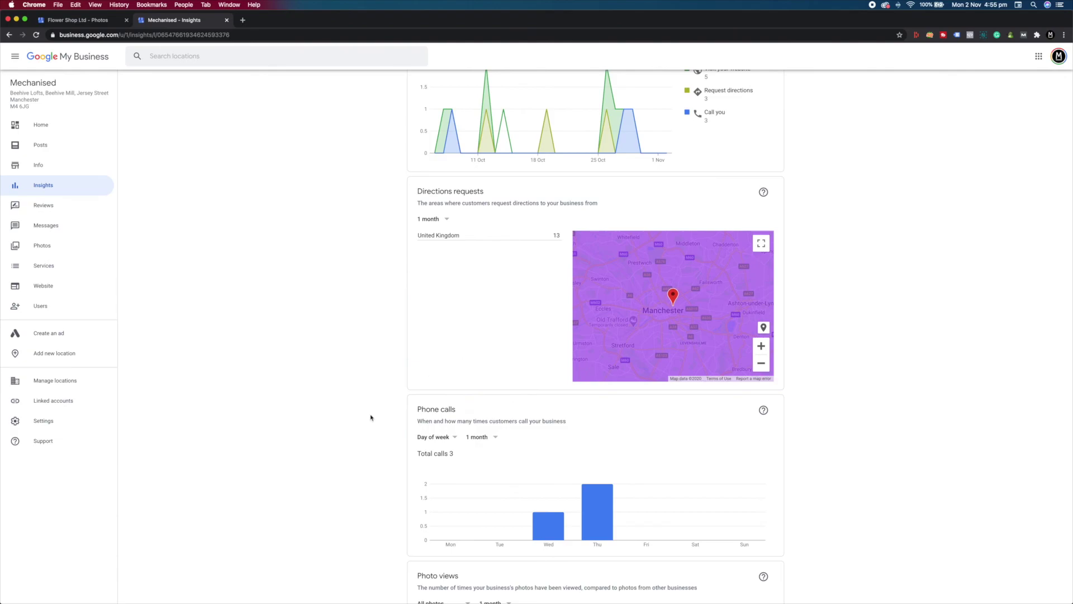
scroll(370, 417, down, 5)
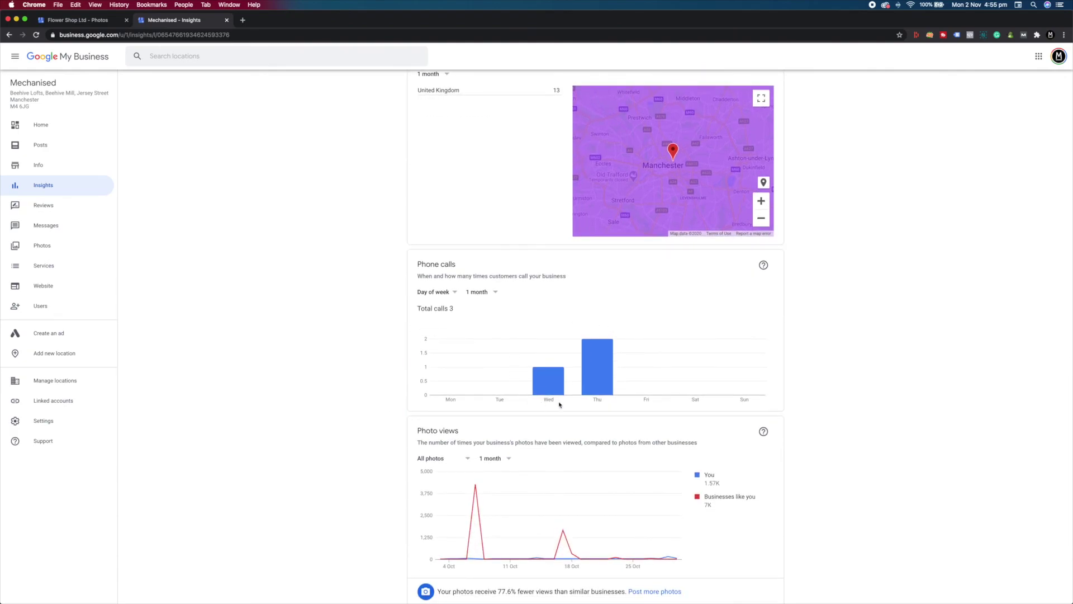
scroll(385, 391, down, 7)
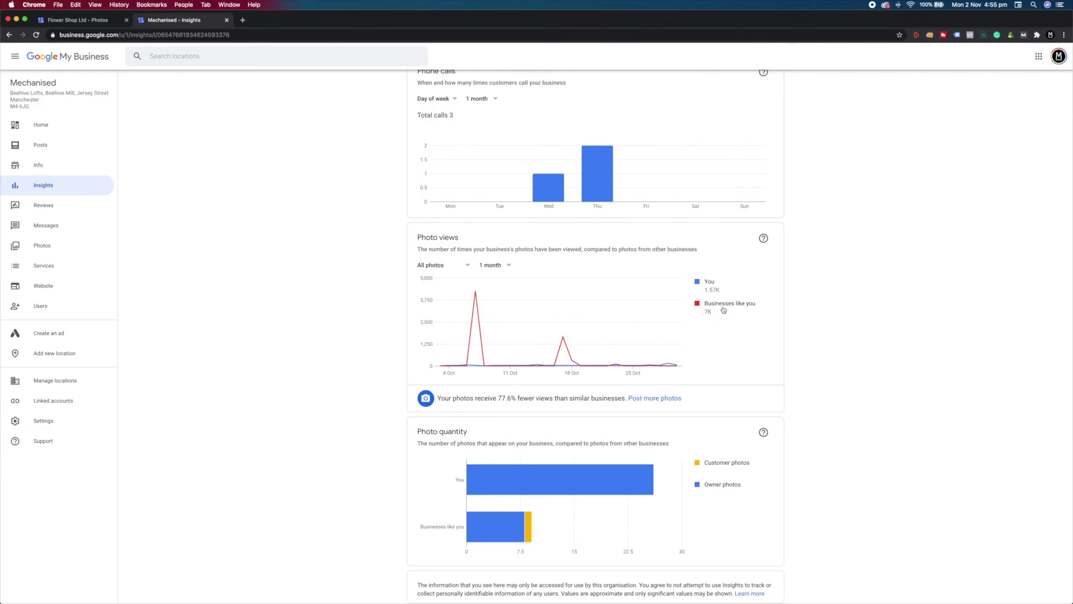
scroll(737, 358, down, 1)
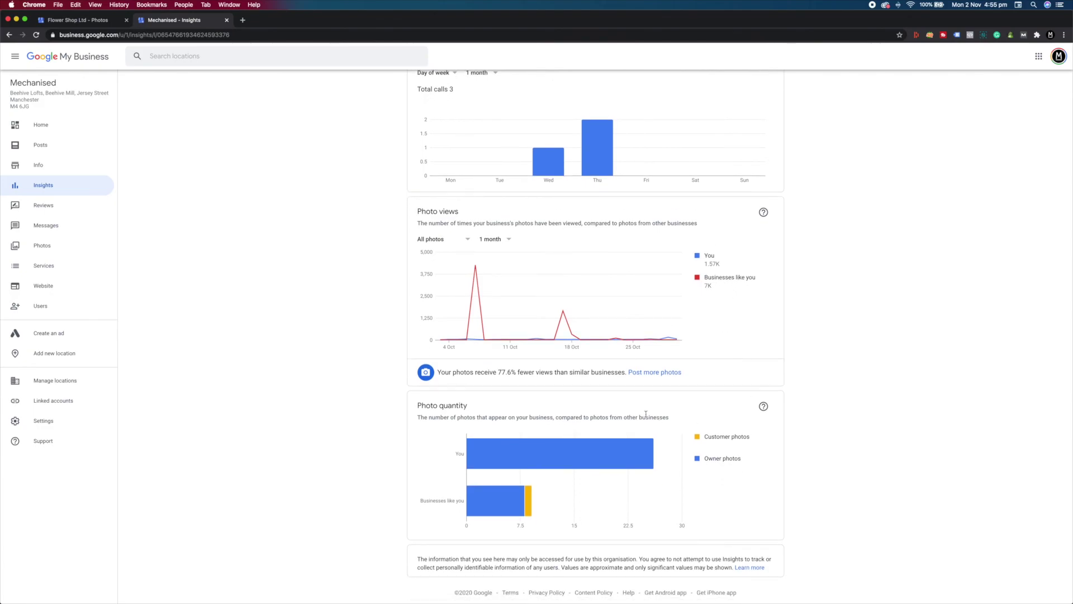